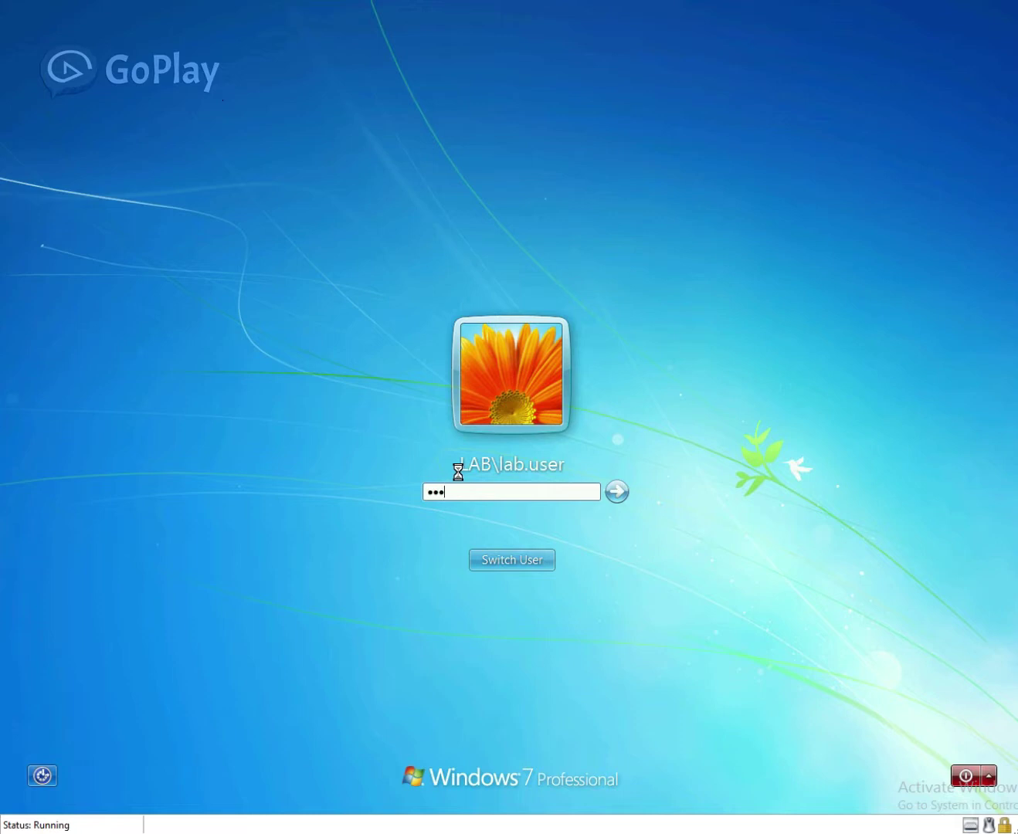
Sign in to the Windows 7 client with the account password and open Internet Explorer to check its home page address.
{"action": "key", "text": "Return"}
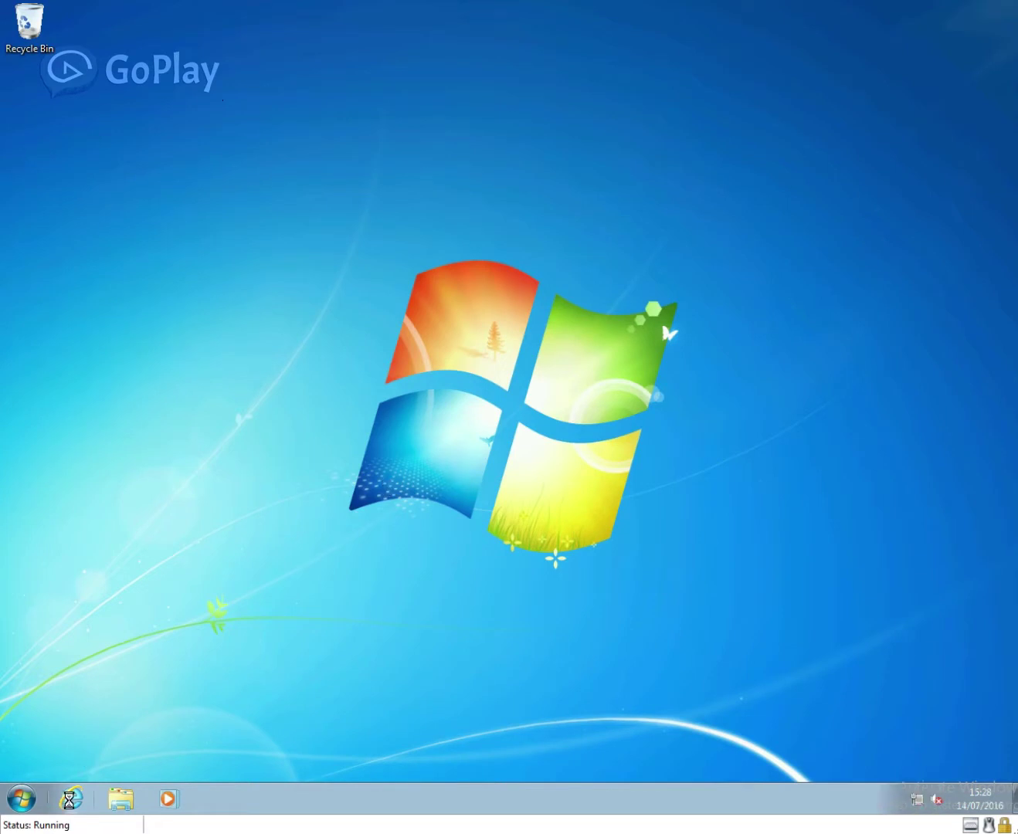
{"action": "left_click", "coordinate": [68, 800]}
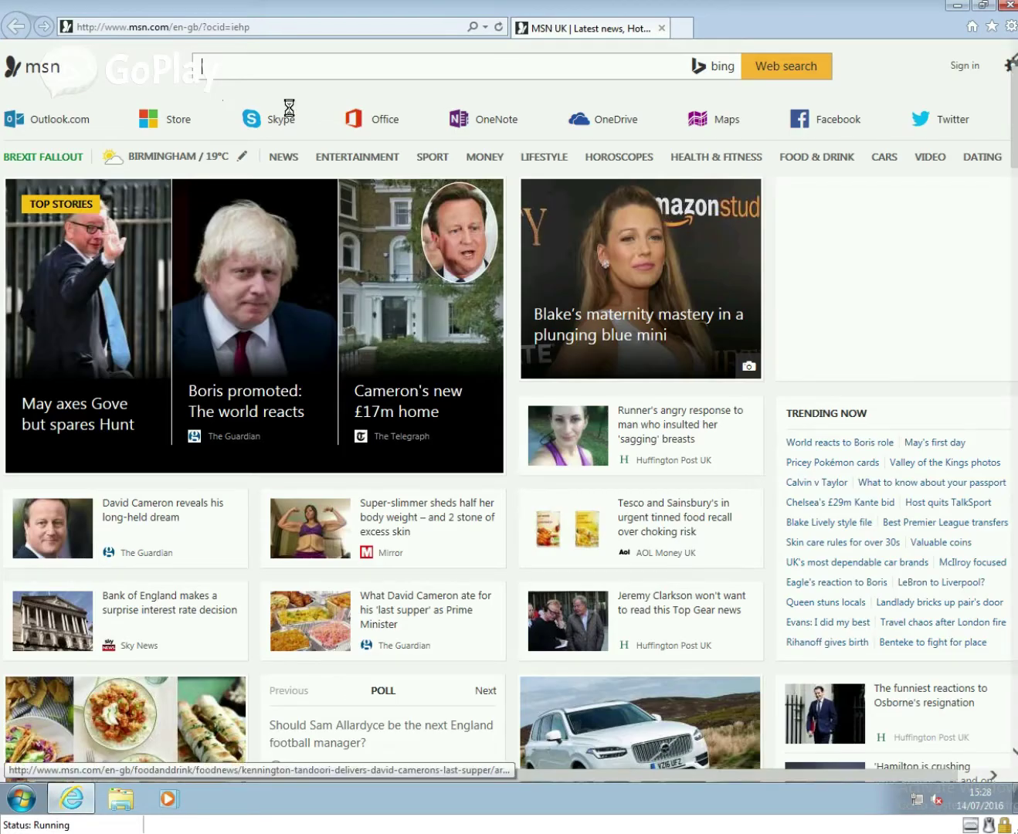
{"action": "left_click", "coordinate": [267, 28]}
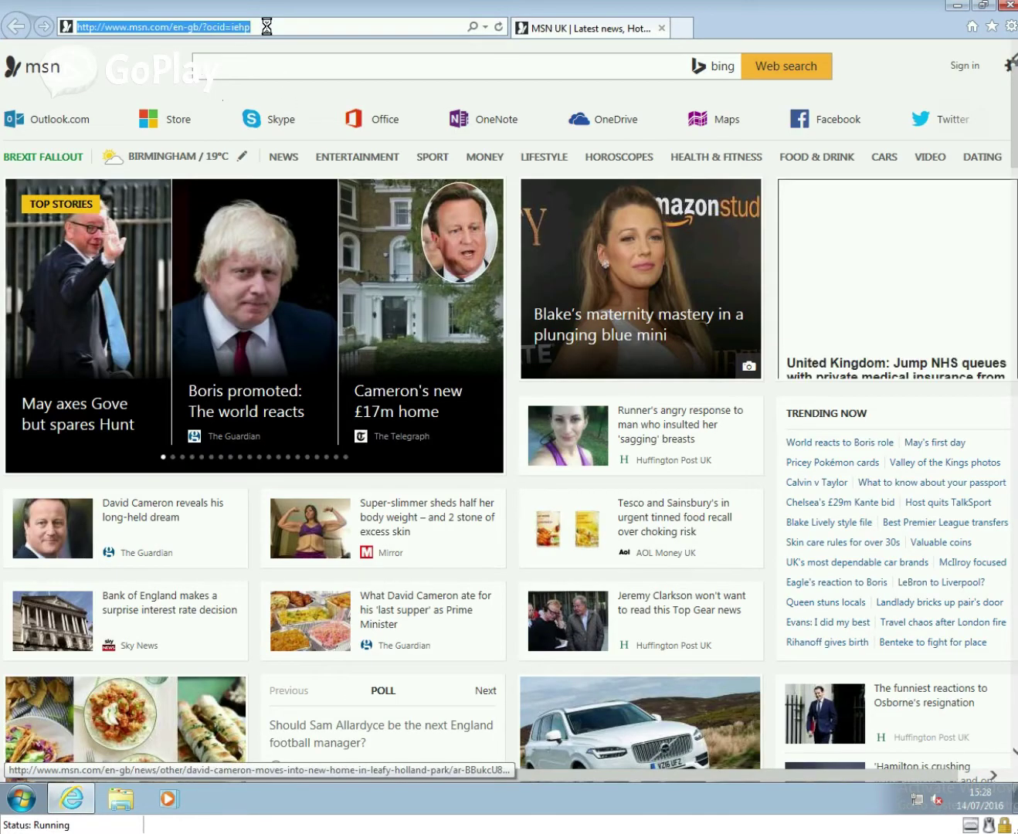
Check the installed Internet Explorer version in the browser's About information.
{"action": "left_click", "coordinate": [1012, 26]}
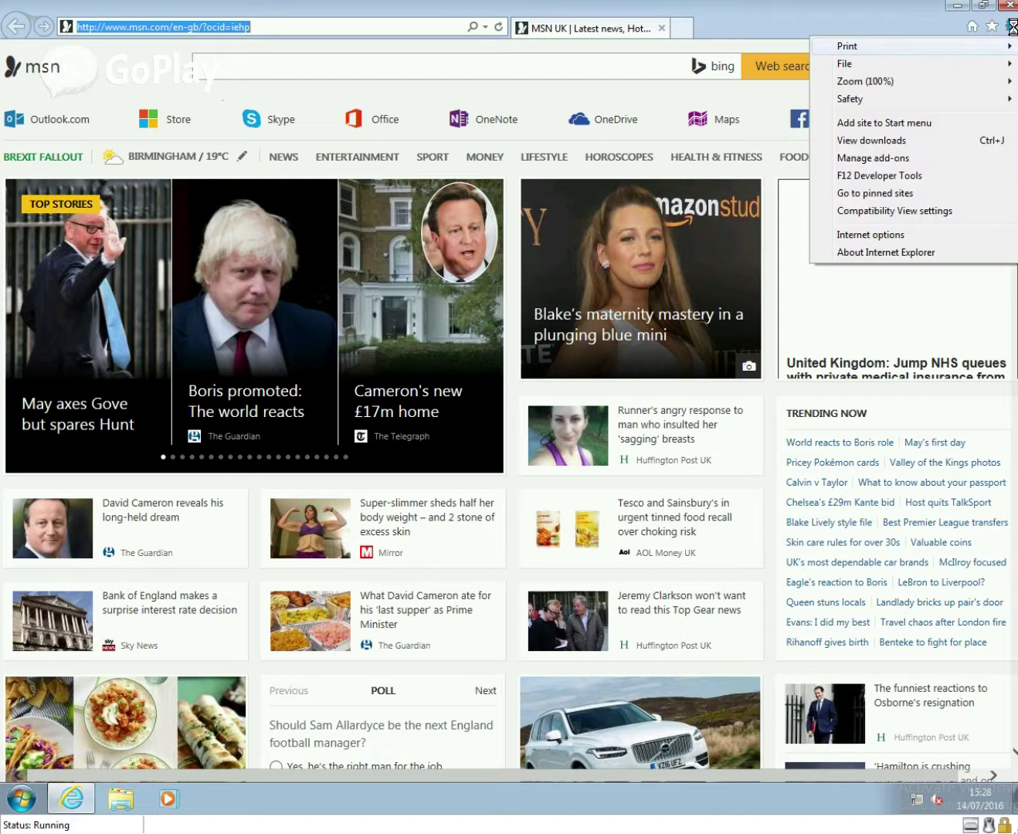
{"action": "left_click", "coordinate": [917, 252]}
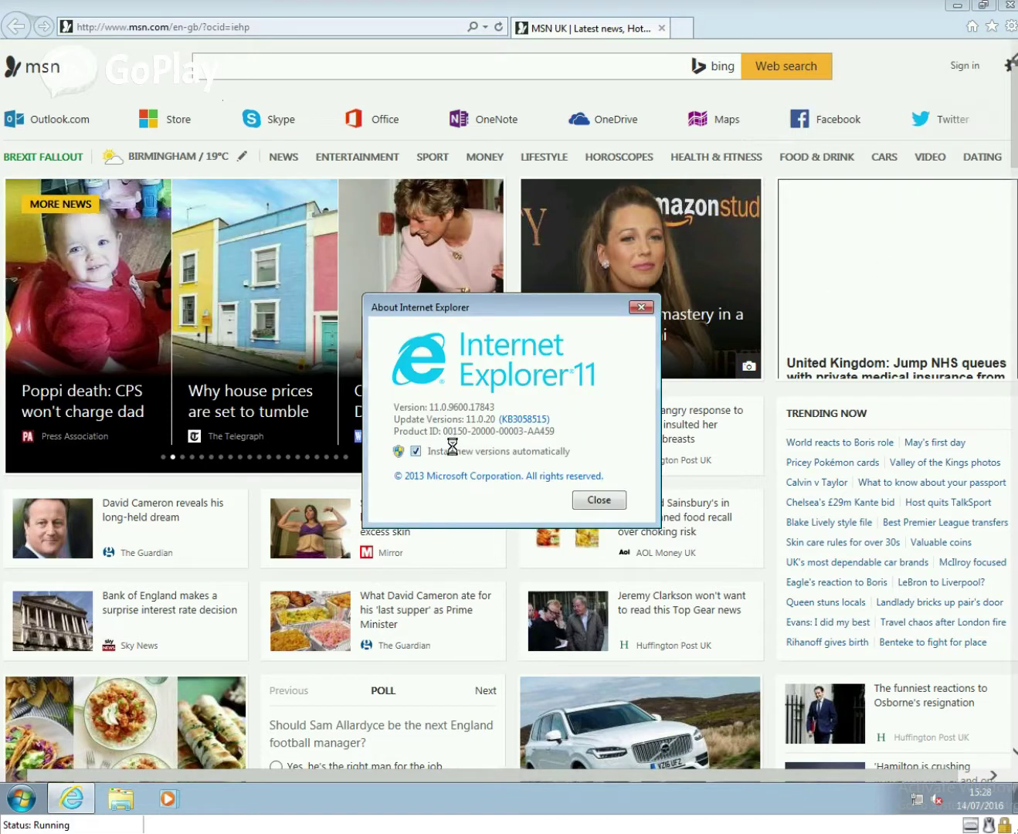
{"action": "left_click", "coordinate": [598, 498]}
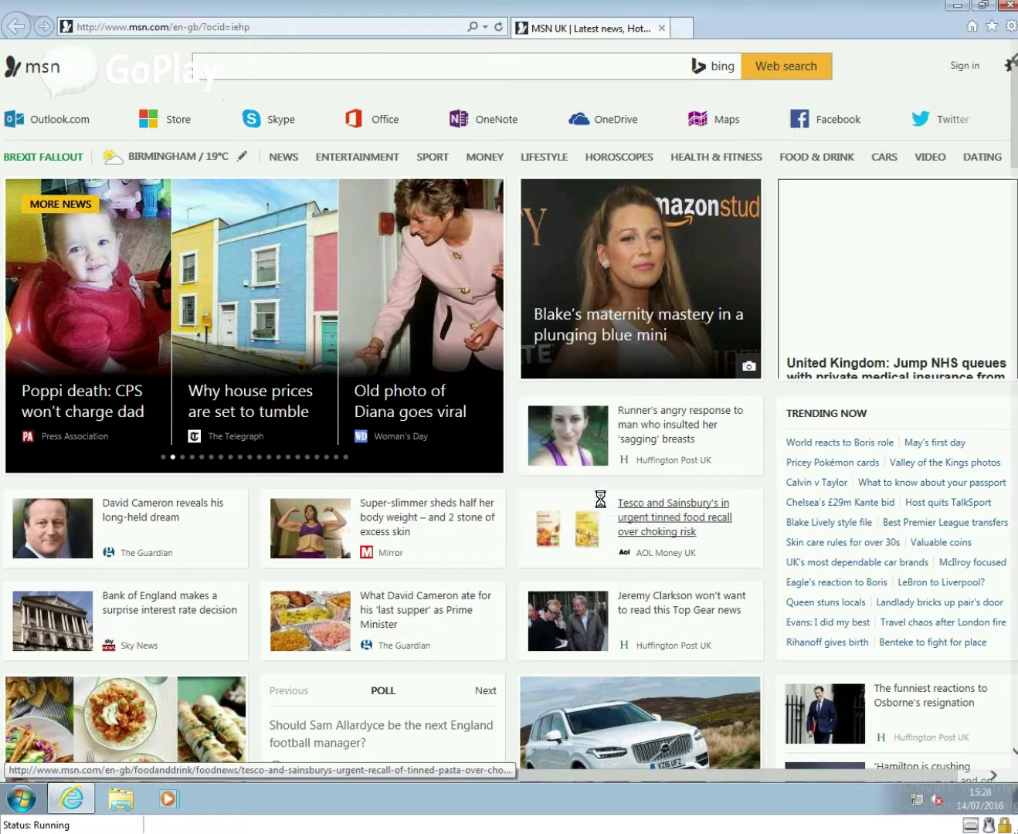
Try clearing the home page address in Internet Options, discard the change, and close Internet Explorer.
{"action": "left_click", "coordinate": [1009, 25]}
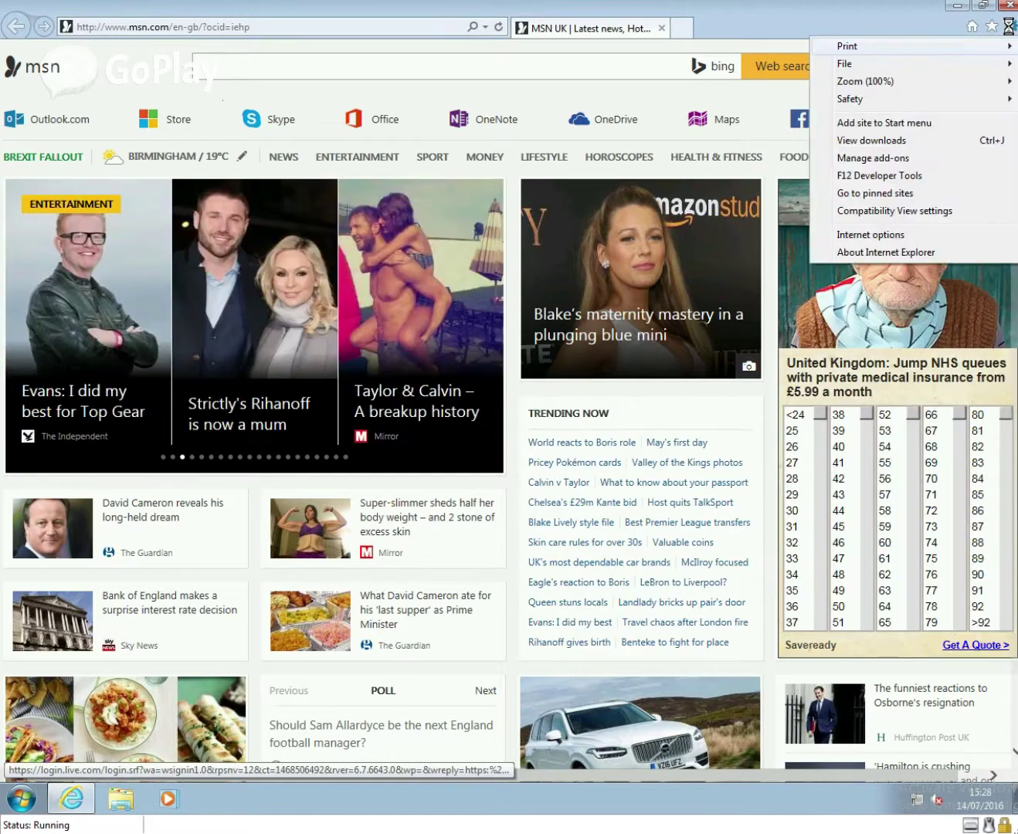
{"action": "left_click", "coordinate": [878, 234]}
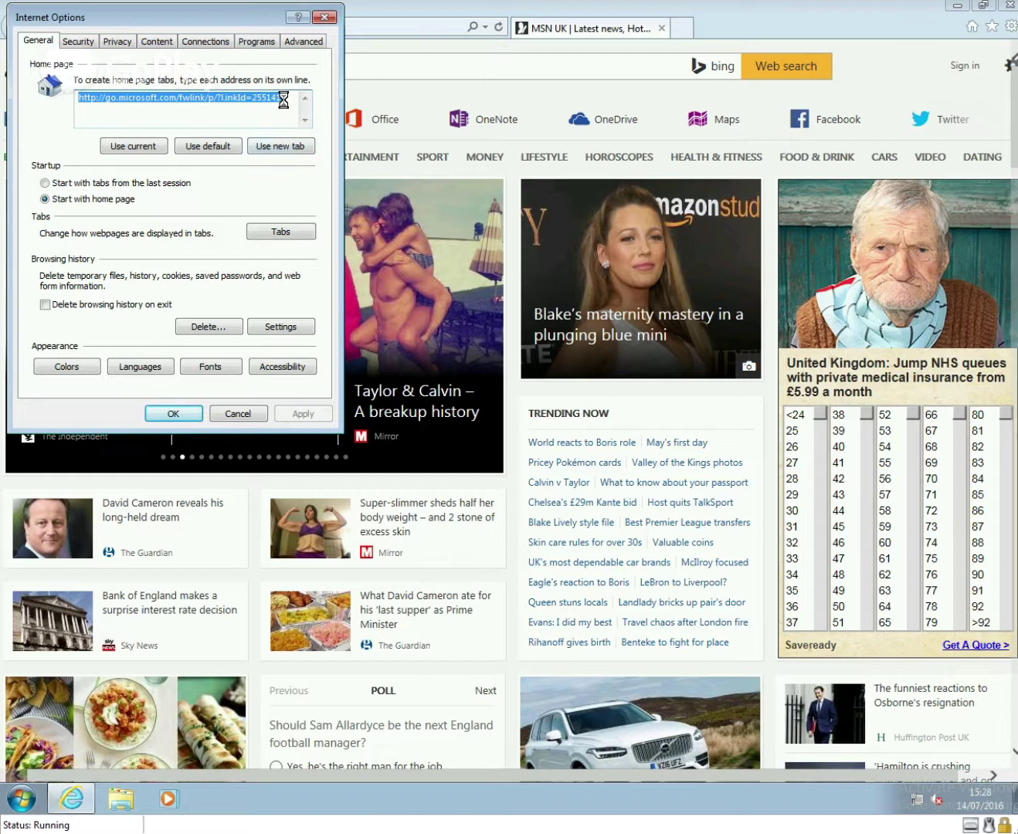
{"action": "key", "text": "Delete"}
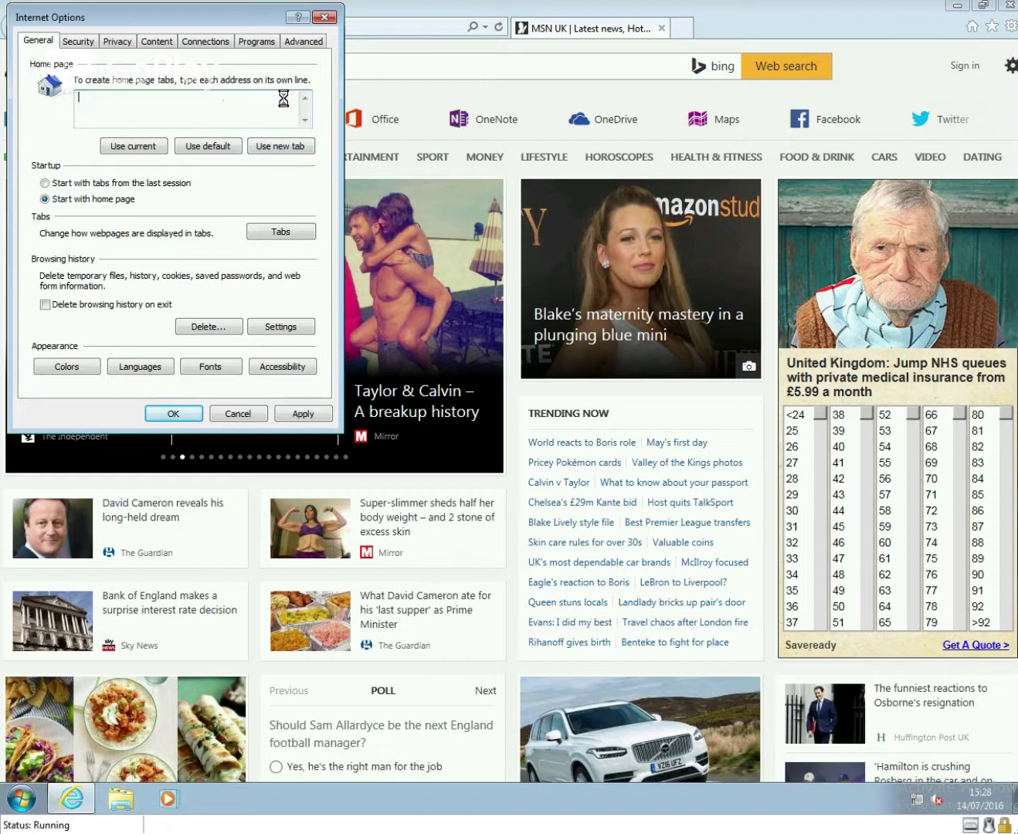
{"action": "left_click", "coordinate": [236, 413]}
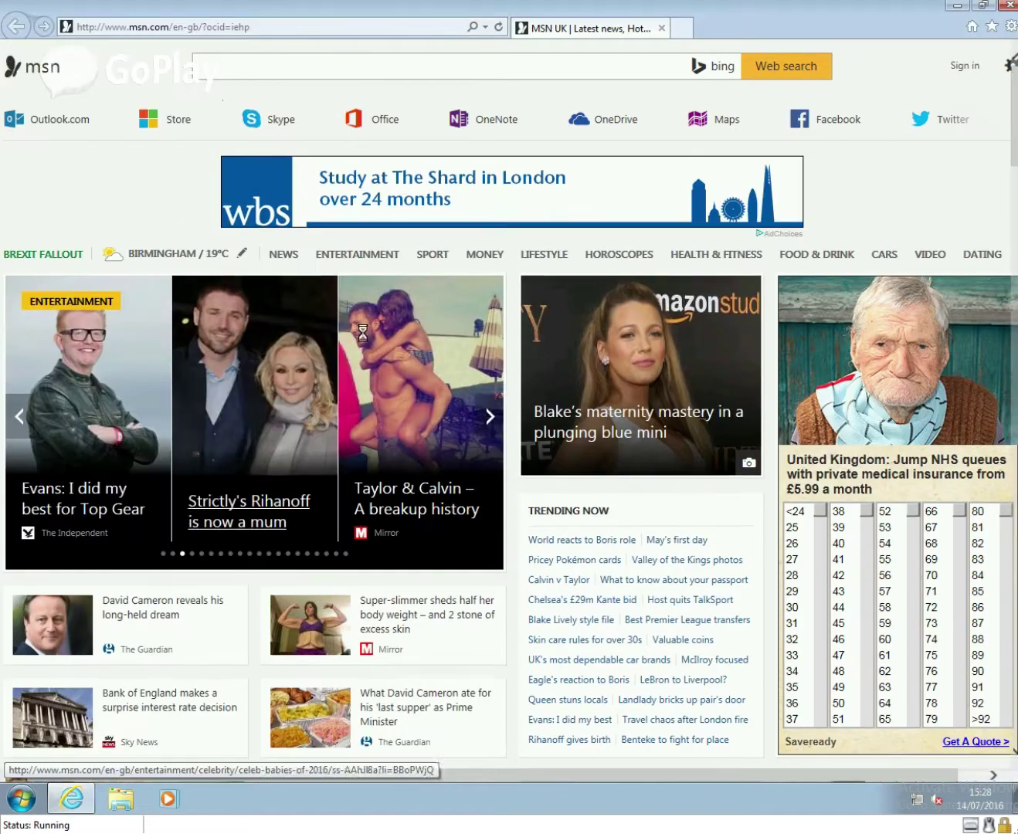
{"action": "left_click", "coordinate": [1008, 8]}
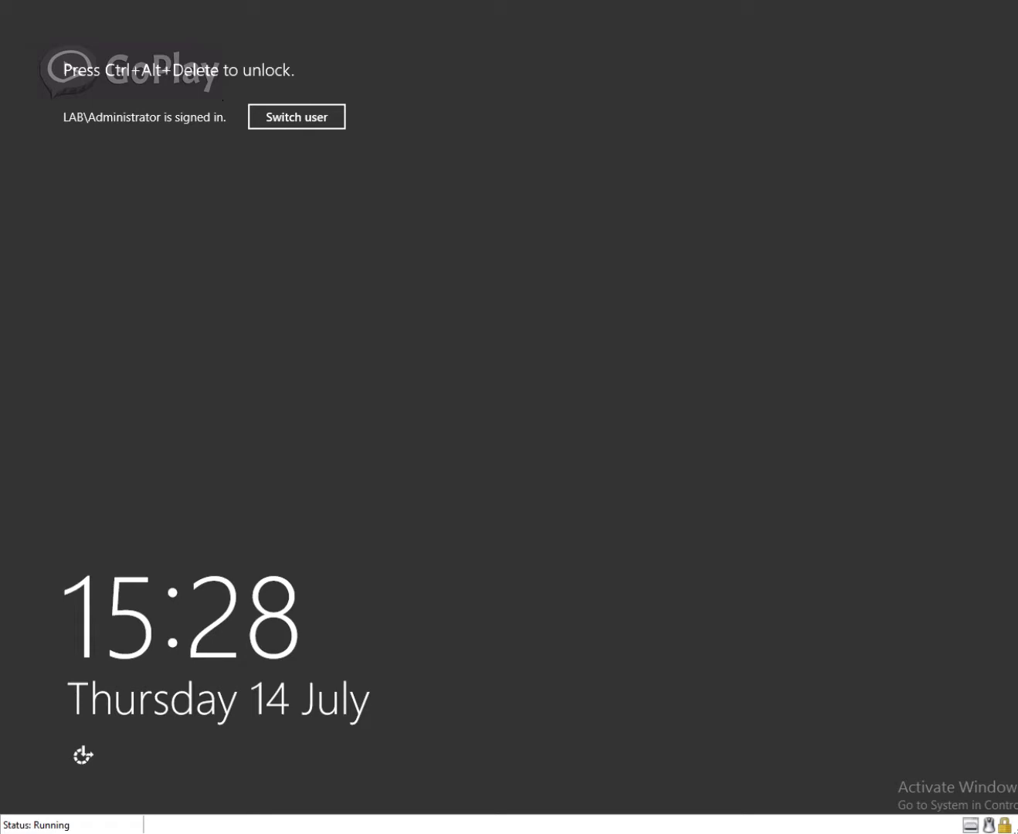
Unlock the Windows Server 2012 R2 session with the Administrator account password.
{"action": "key", "text": "ctrl+alt+Delete"}
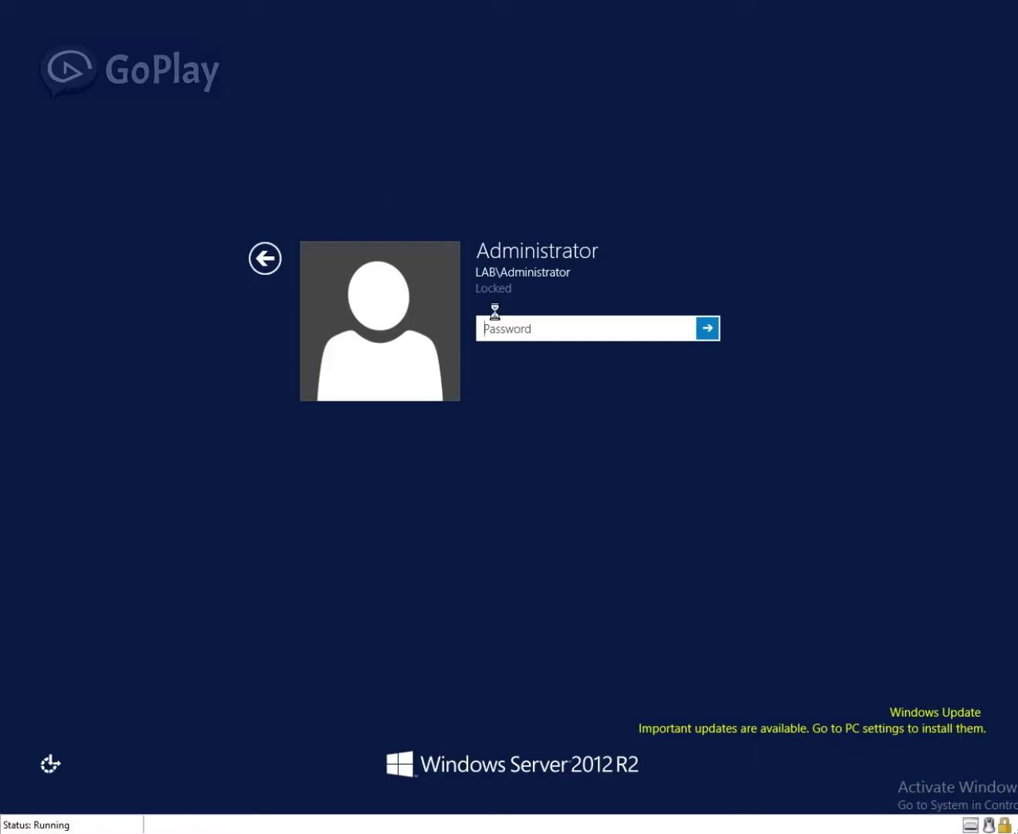
{"action": "type", "text": "••••••••"}
{"action": "key", "text": "Return"}
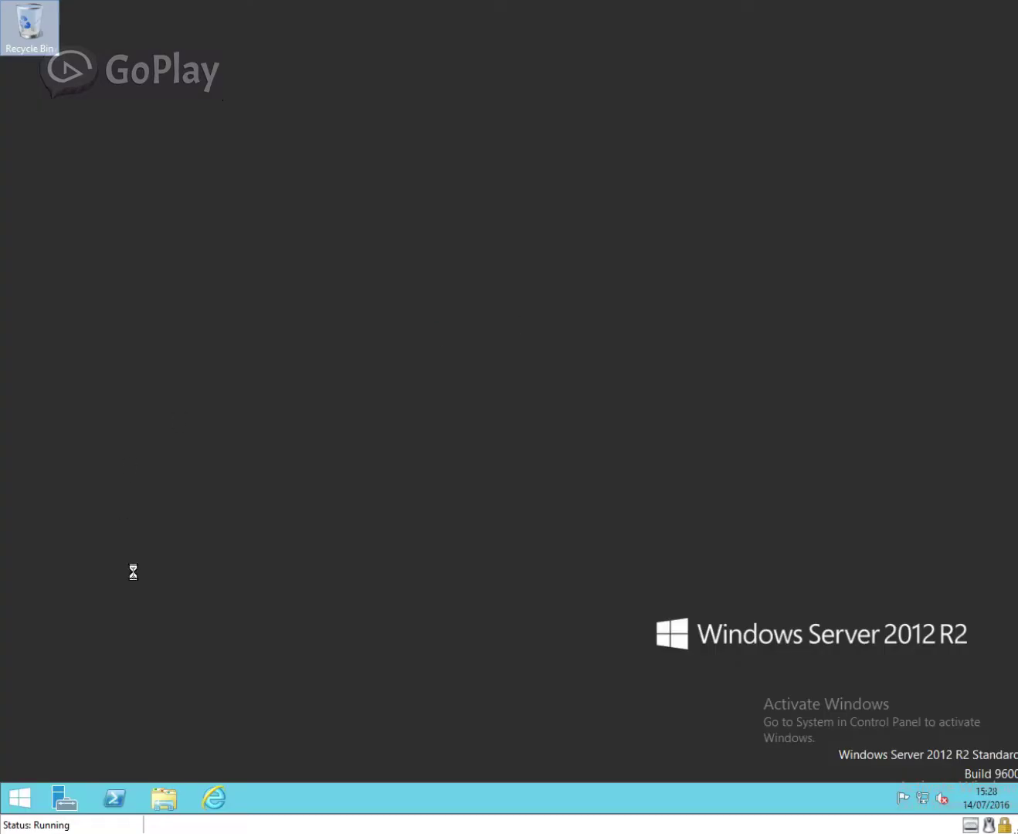
Download KB2841134.zip from the favorited Administrative Templates for Internet Explorer page, saving it to Downloads, and close the browser.
{"action": "left_click", "coordinate": [214, 797]}
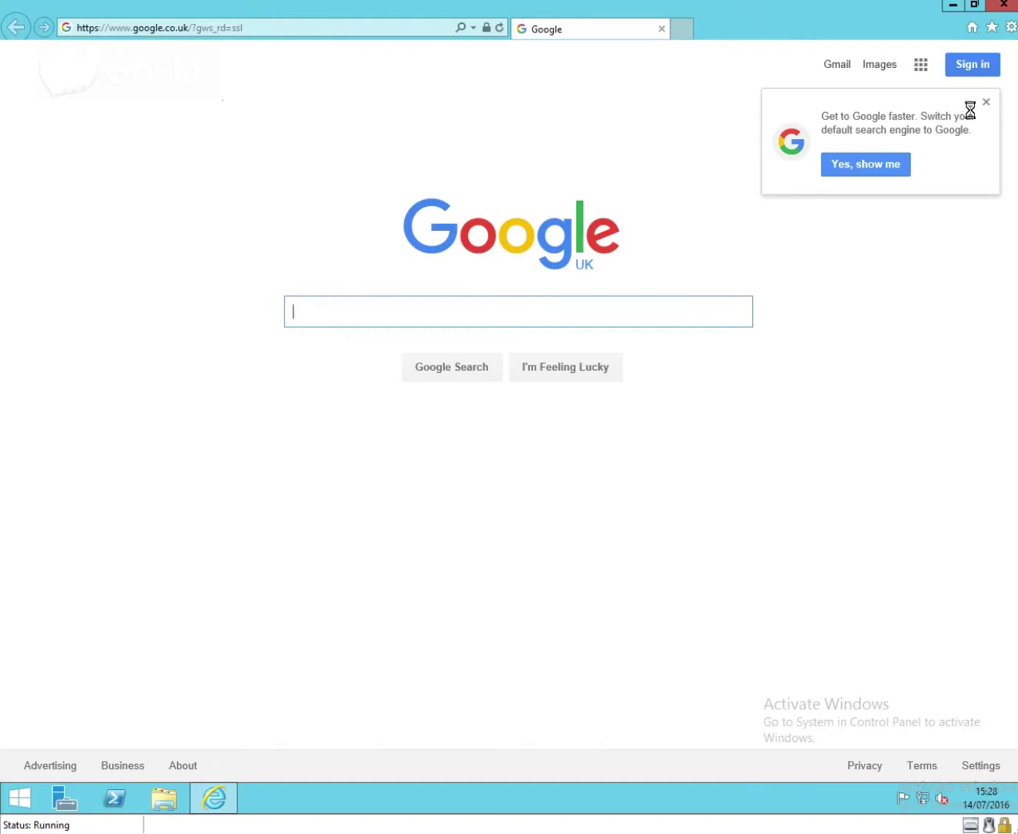
{"action": "left_click", "coordinate": [992, 25]}
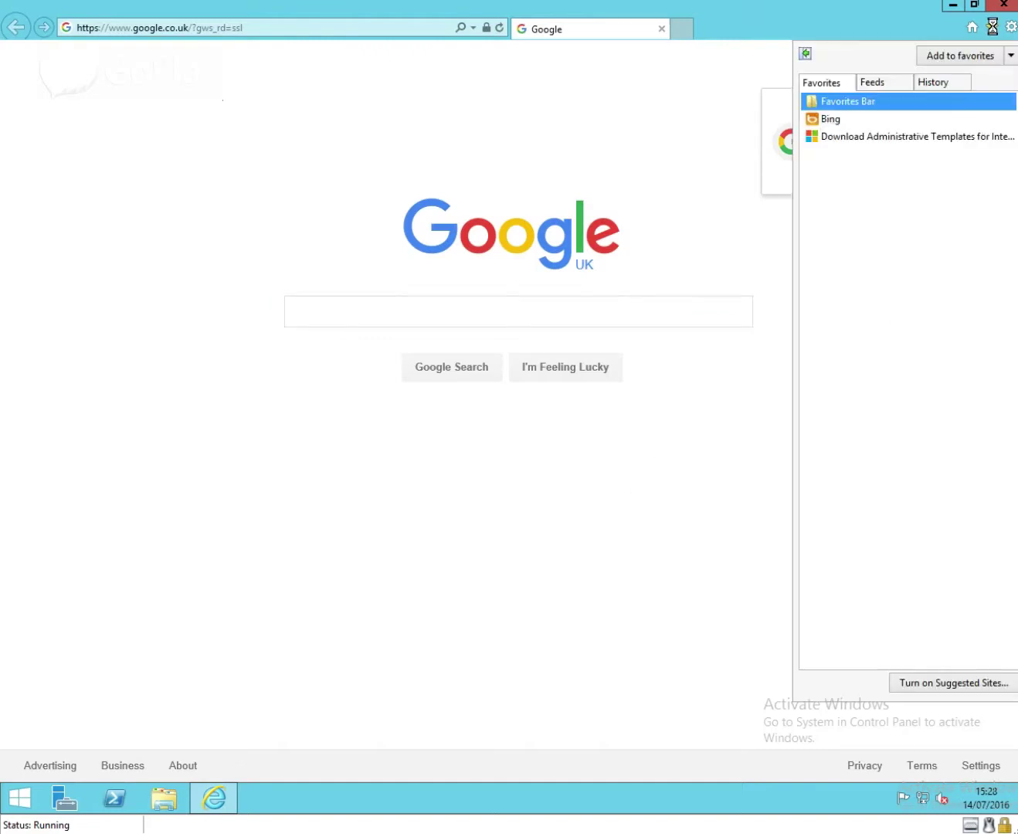
{"action": "left_click", "coordinate": [899, 137]}
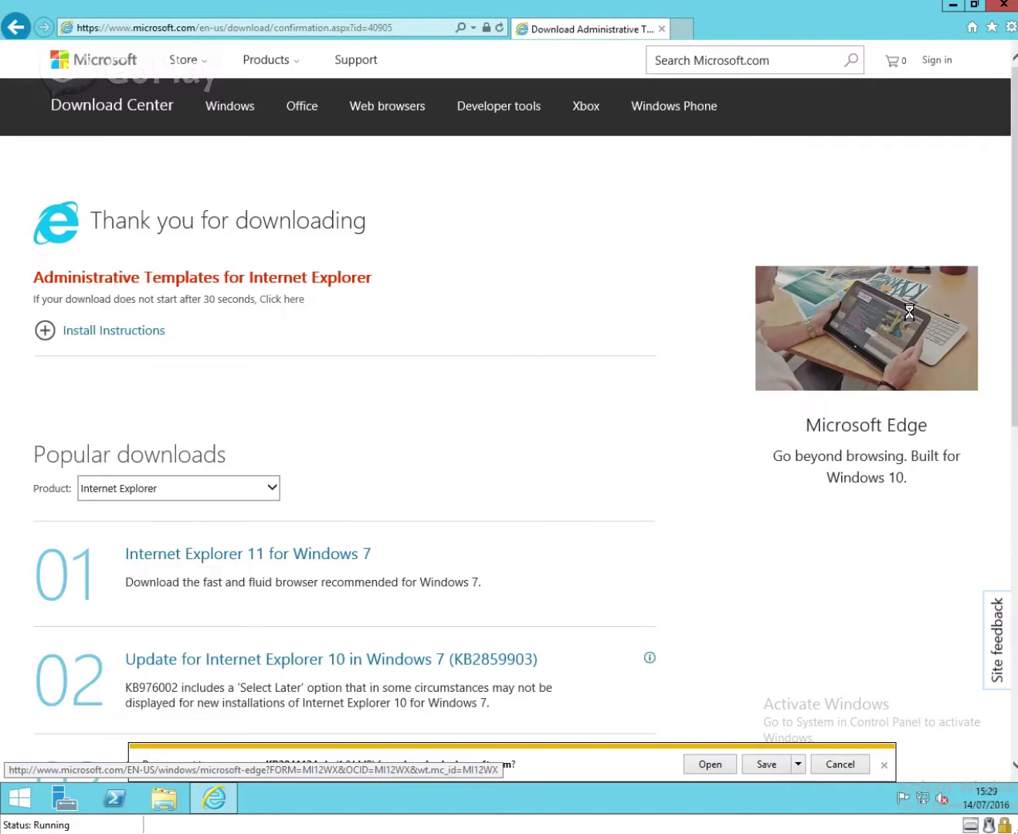
{"action": "left_click", "coordinate": [797, 765]}
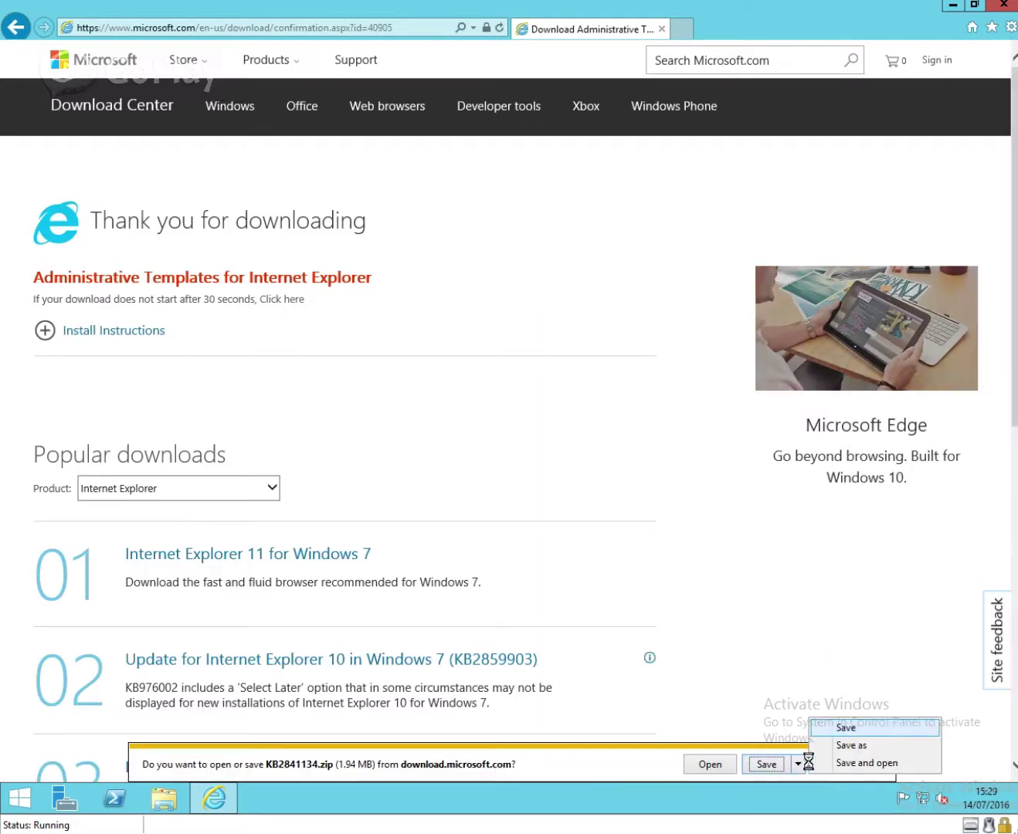
{"action": "left_click", "coordinate": [834, 743]}
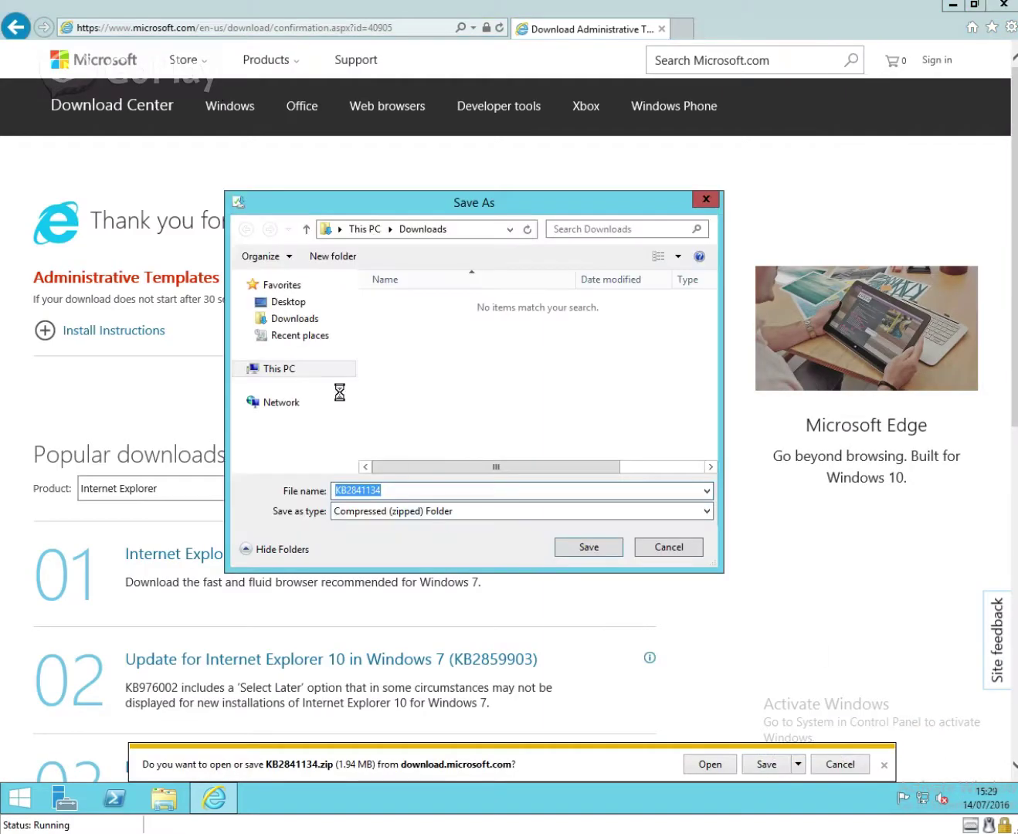
{"action": "left_click", "coordinate": [583, 547]}
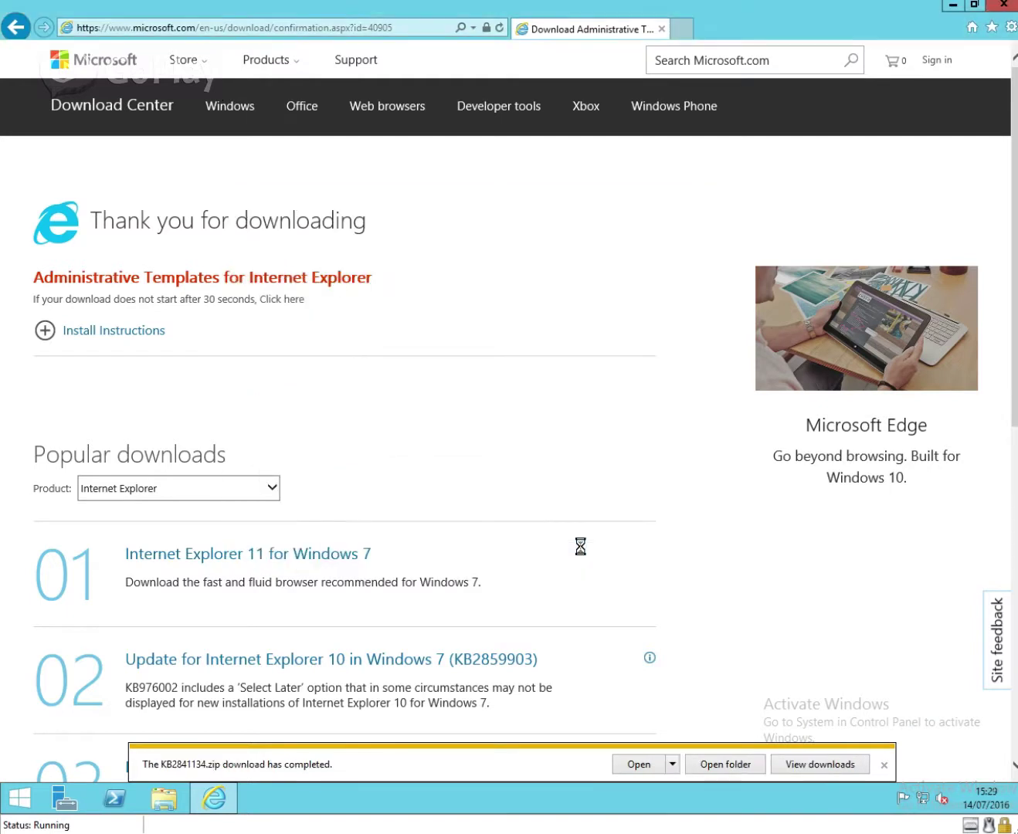
{"action": "left_click", "coordinate": [1008, 5]}
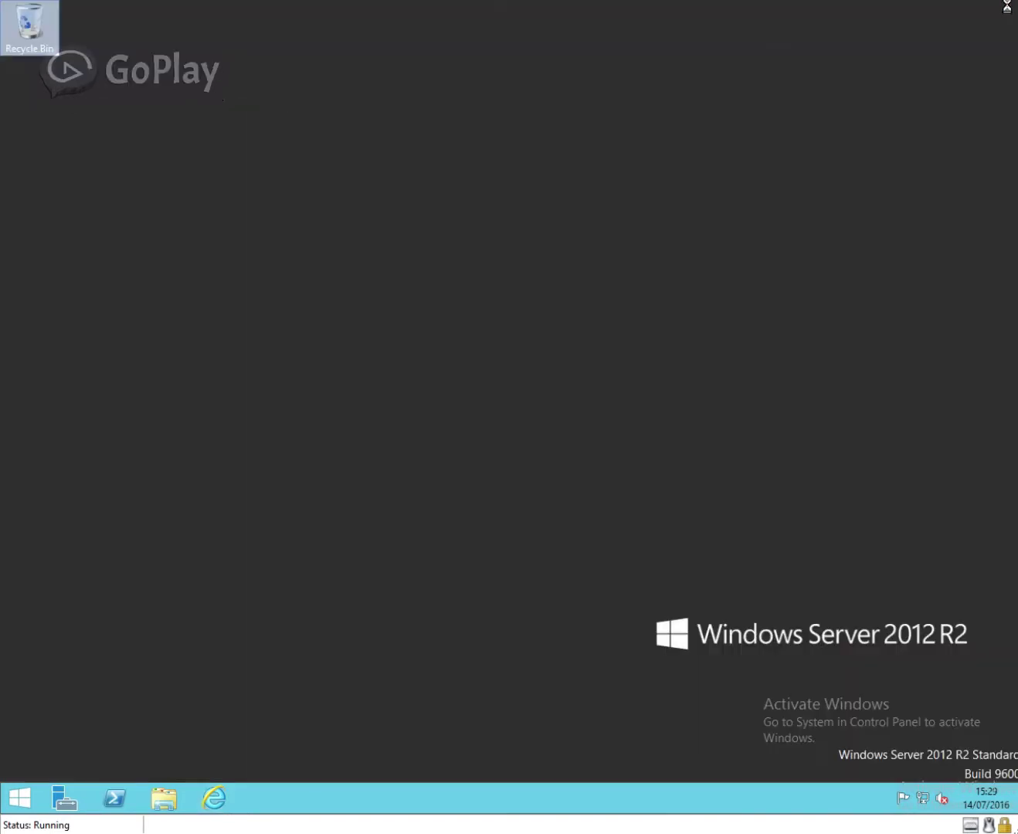
Extract the KB2841134 archive in Downloads to a KB2841134 folder in the same location, and close File Explorer.
{"action": "left_click", "coordinate": [165, 796]}
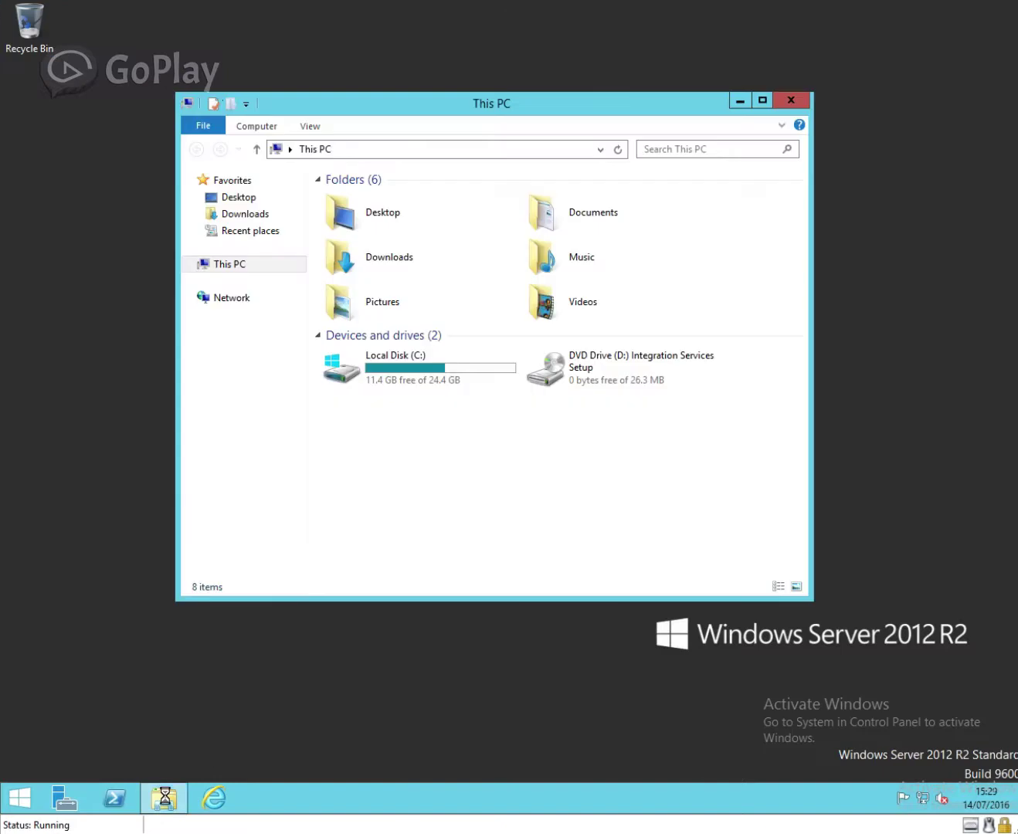
{"action": "left_click", "coordinate": [238, 214]}
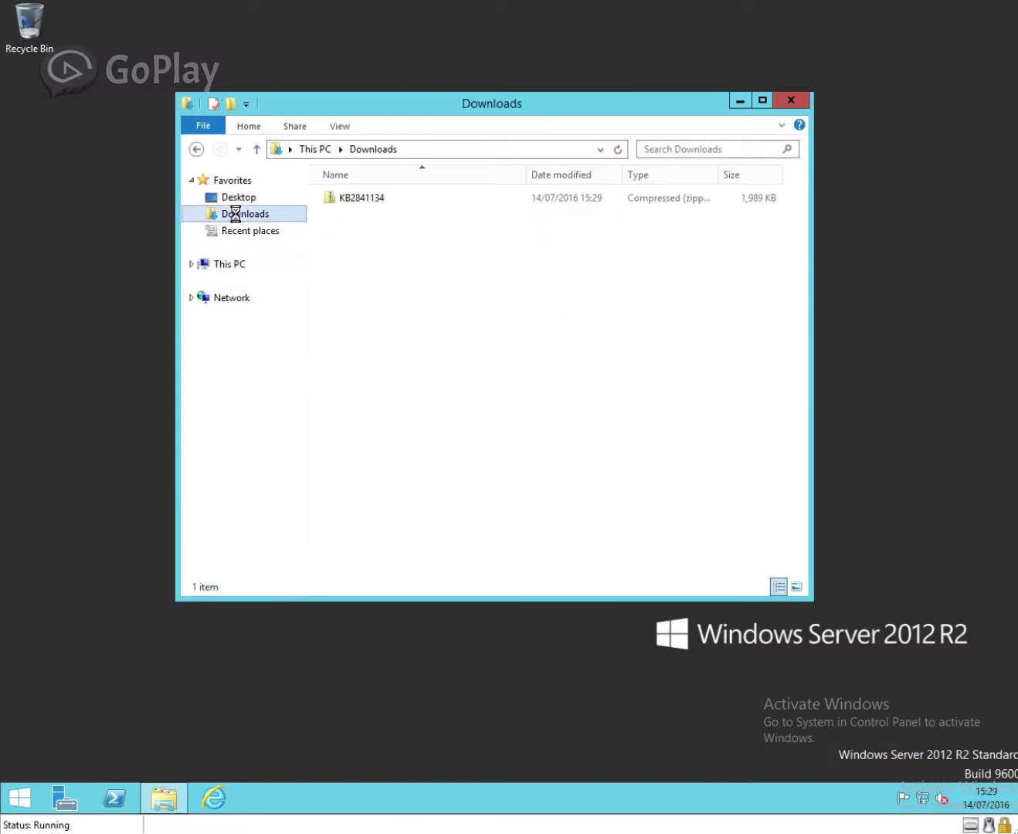
{"action": "right_click", "coordinate": [336, 202]}
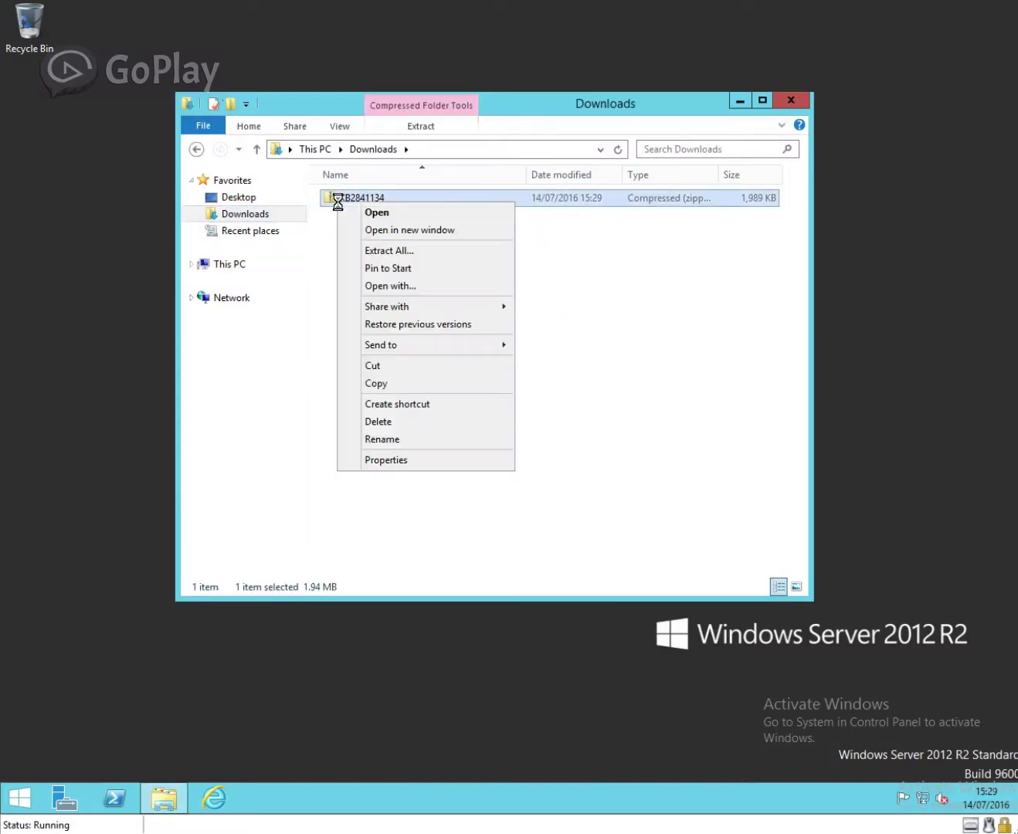
{"action": "left_click", "coordinate": [375, 250]}
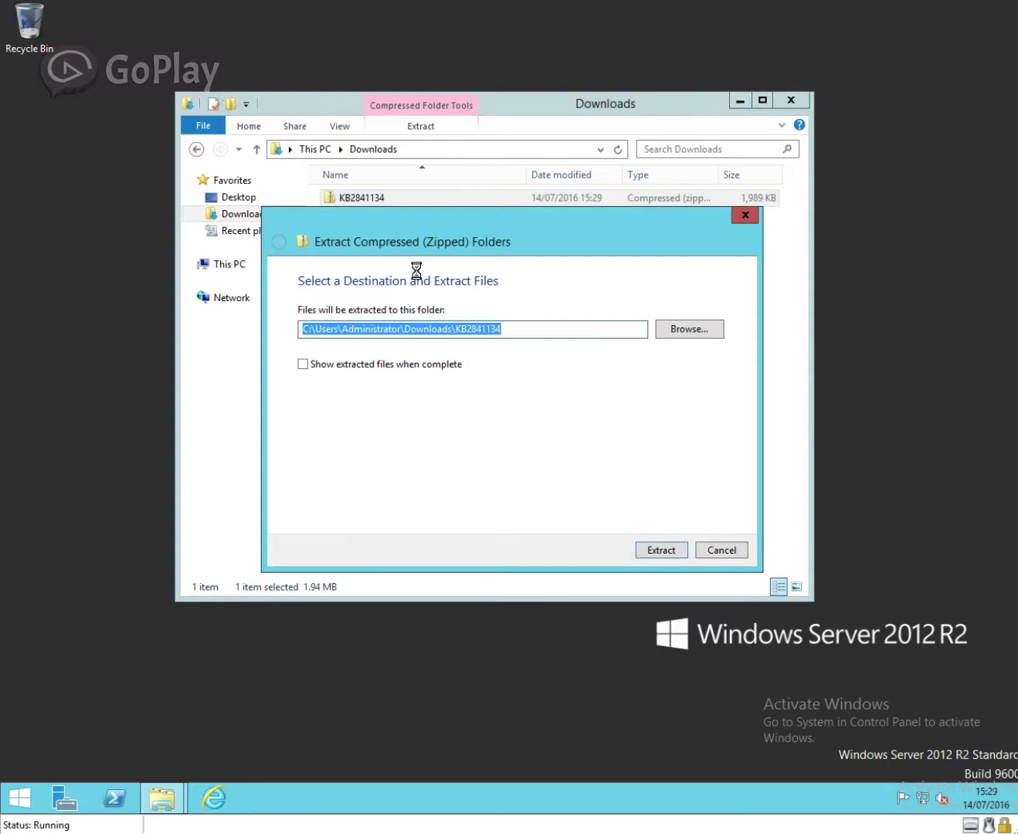
{"action": "left_click", "coordinate": [658, 550]}
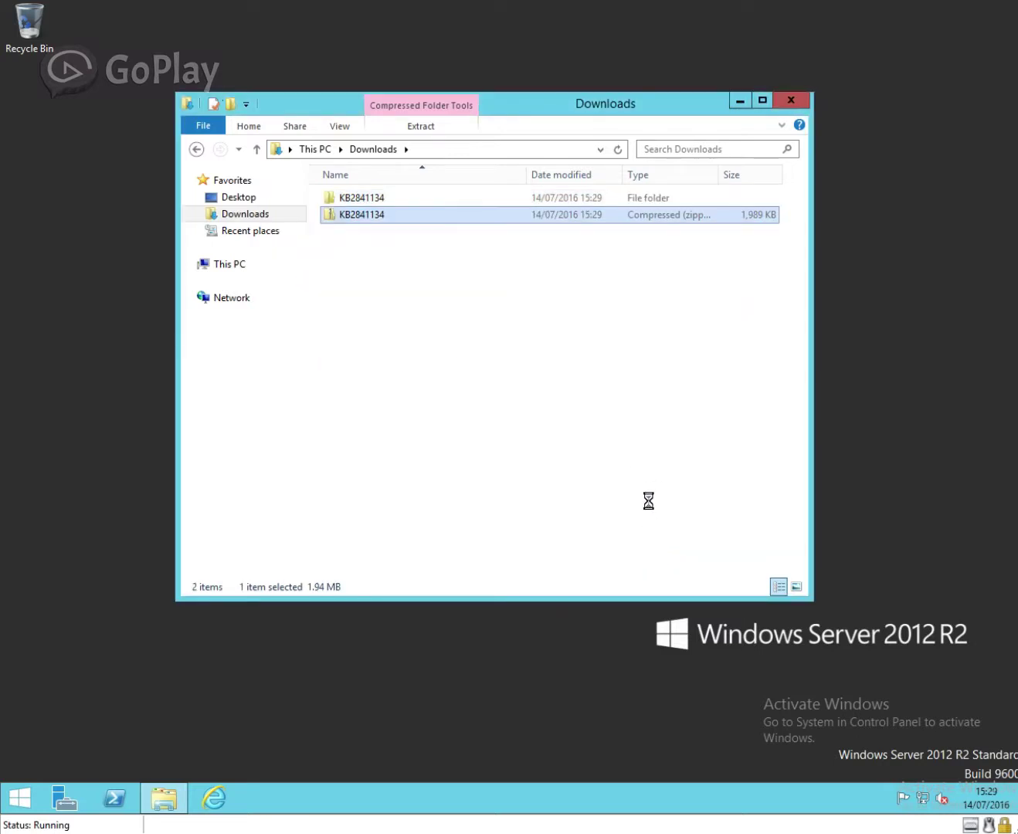
{"action": "left_click", "coordinate": [790, 103]}
Open Active Directory Users and Computers and look at the user account in the LAB Users organizational unit.
{"action": "left_click", "coordinate": [21, 794]}
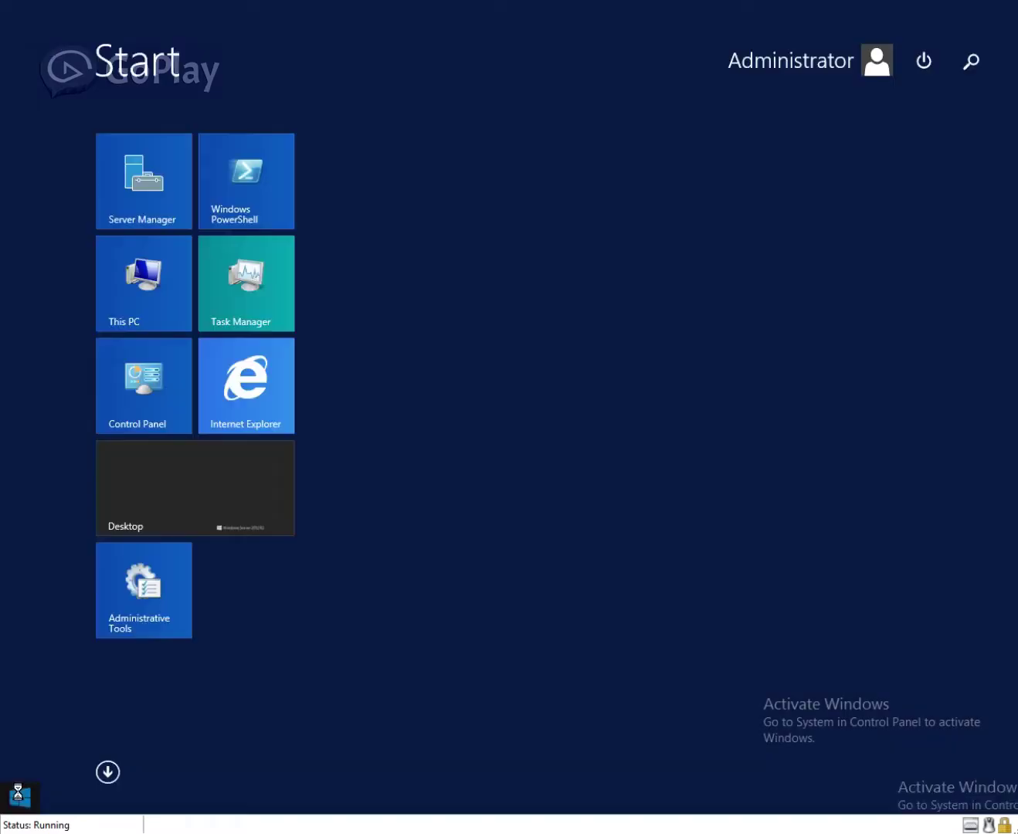
{"action": "left_click", "coordinate": [150, 618]}
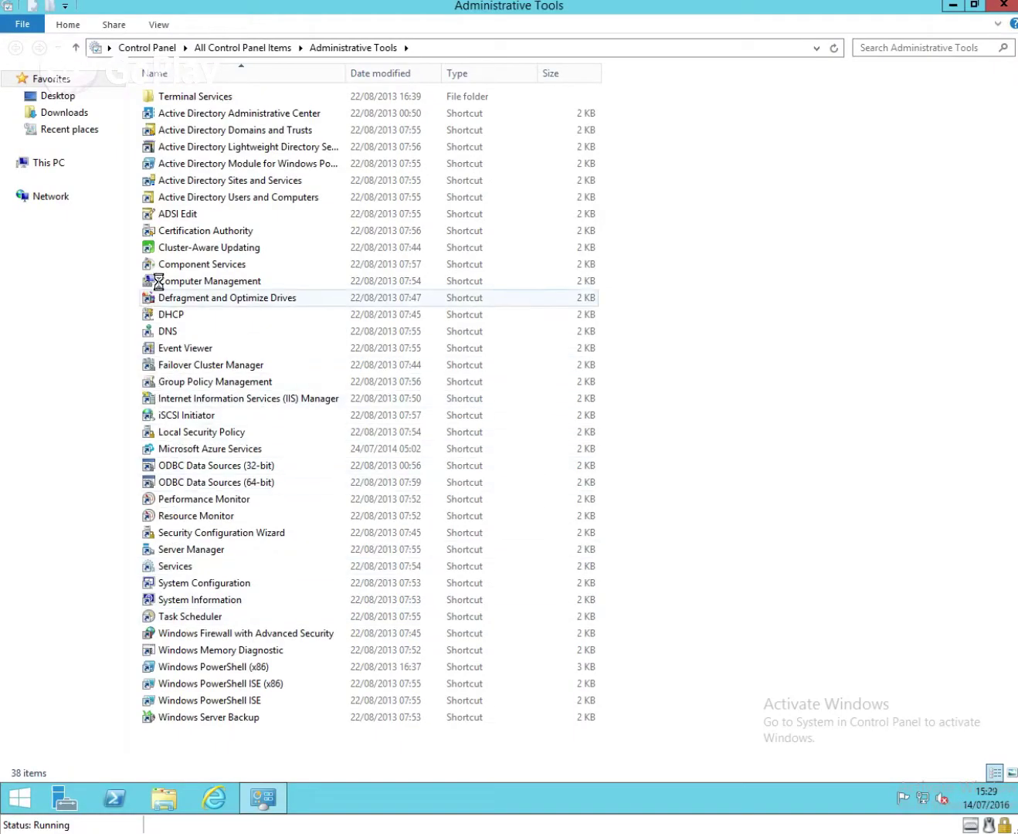
{"action": "left_click", "coordinate": [172, 198]}
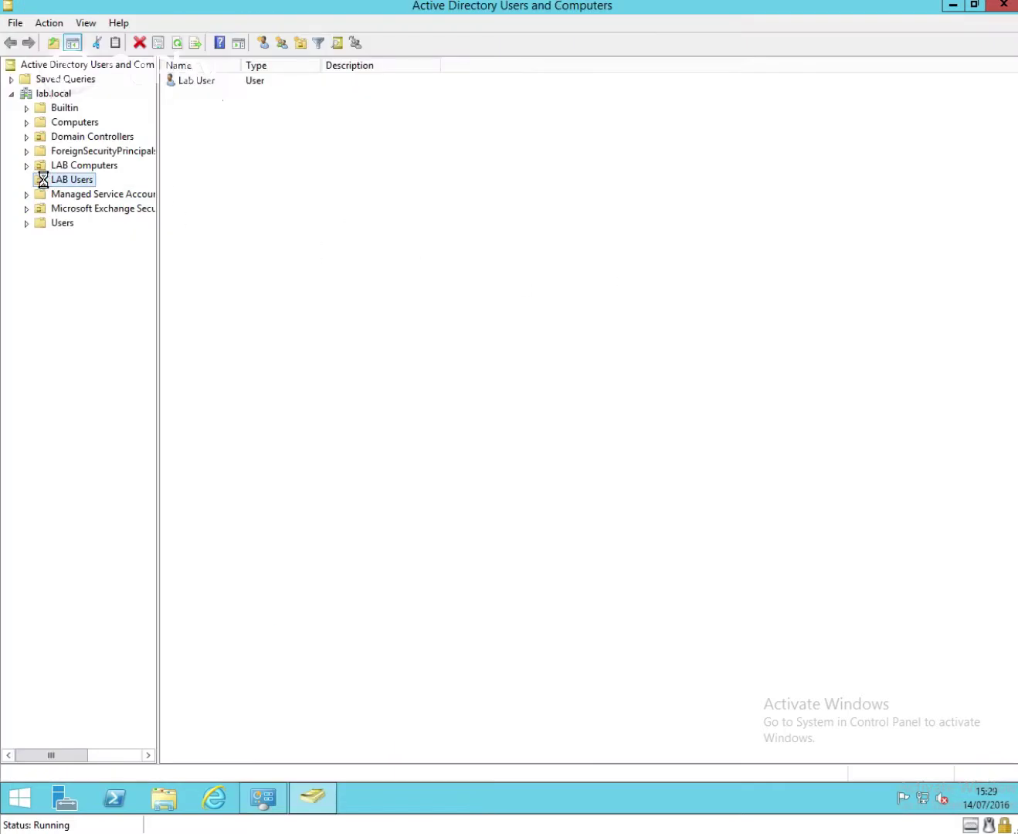
{"action": "left_click", "coordinate": [196, 81]}
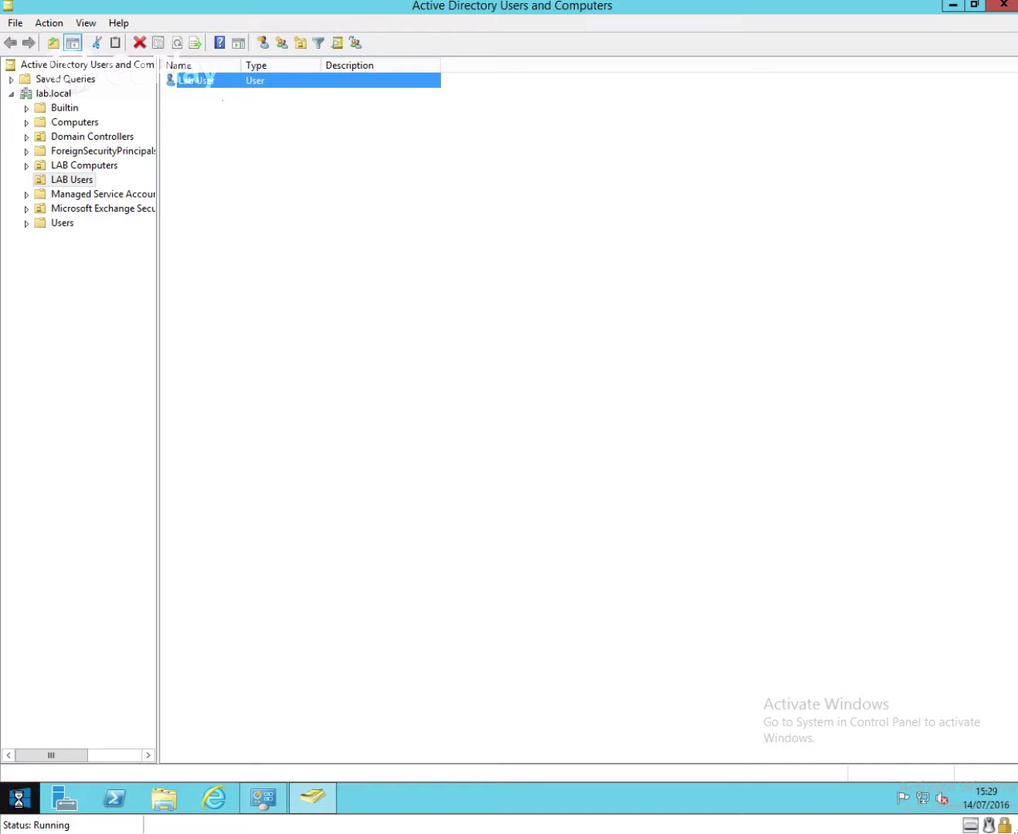
Open the Group Policy Management console from Administrative Tools.
{"action": "left_click", "coordinate": [17, 800]}
{"action": "left_click", "coordinate": [111, 613]}
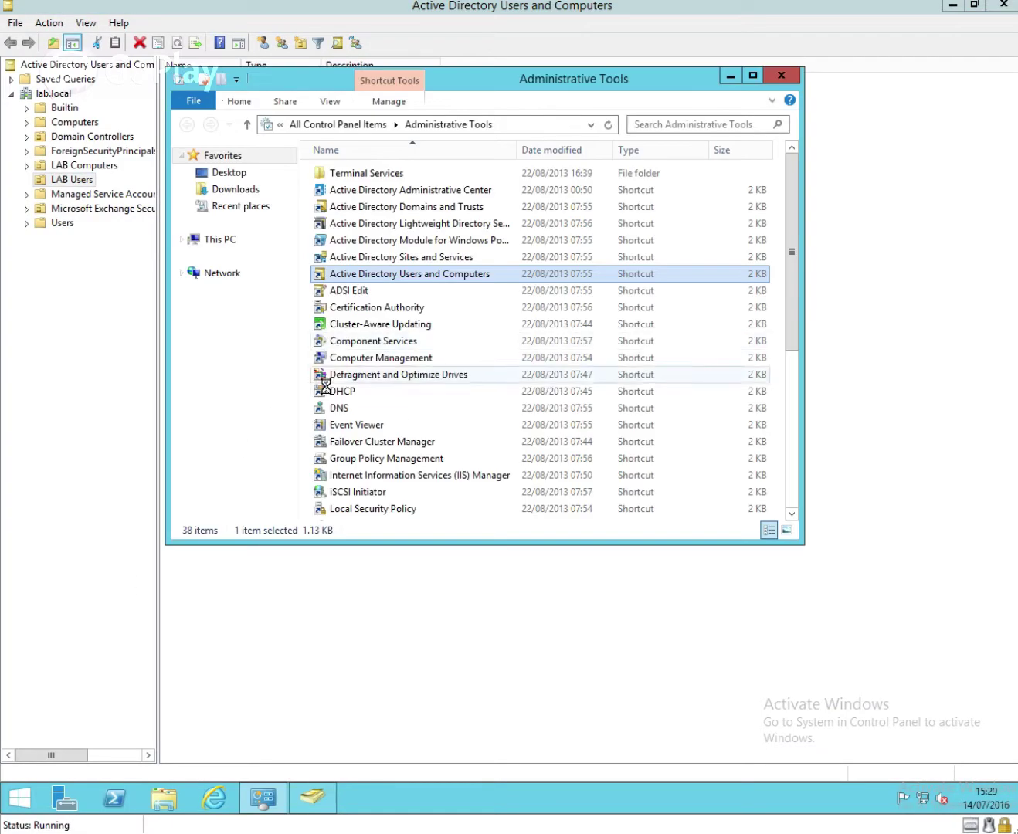
{"action": "left_click", "coordinate": [325, 459]}
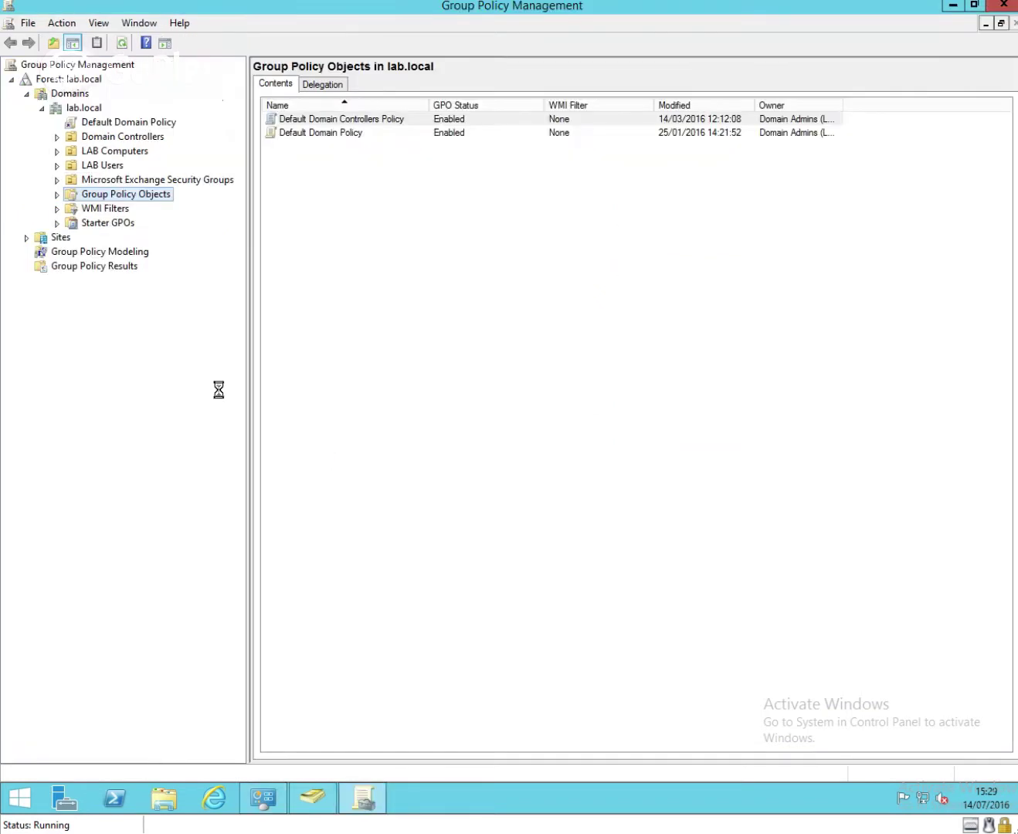
Create a new GPO named "Default Home Page" under Group Policy Objects in lab.local, with no source starter GPO.
{"action": "left_click", "coordinate": [55, 194]}
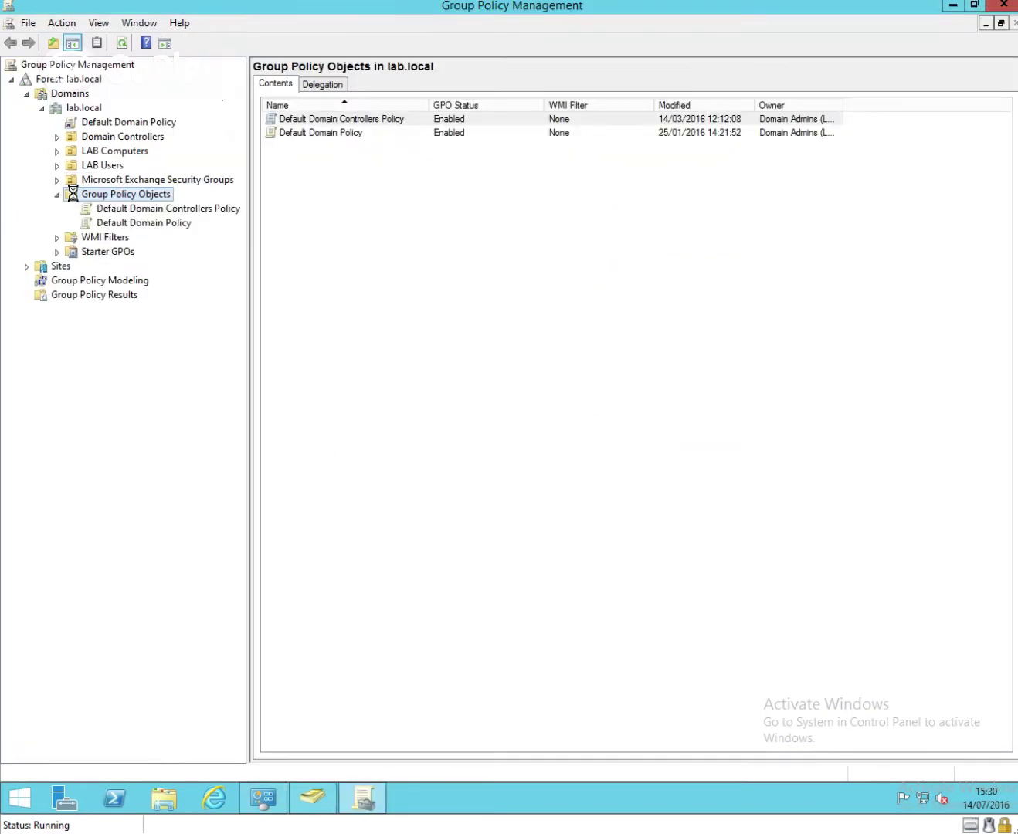
{"action": "right_click", "coordinate": [73, 194]}
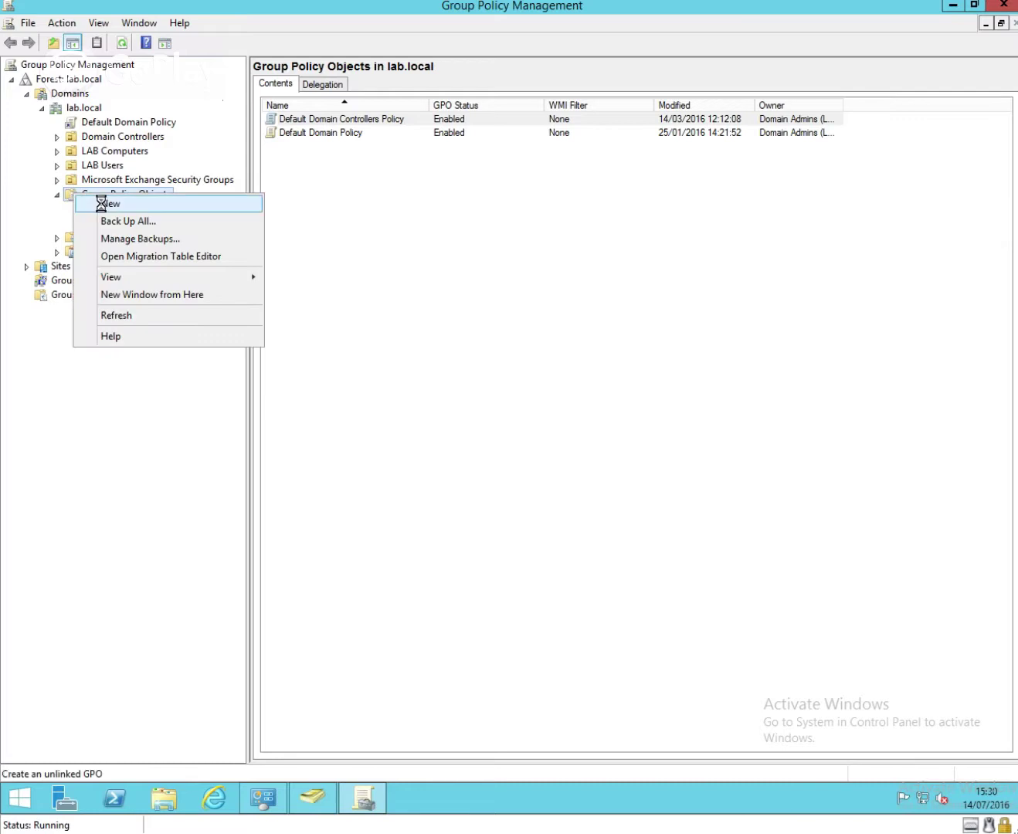
{"action": "left_click", "coordinate": [101, 203]}
{"action": "key", "text": "BackSpace"}
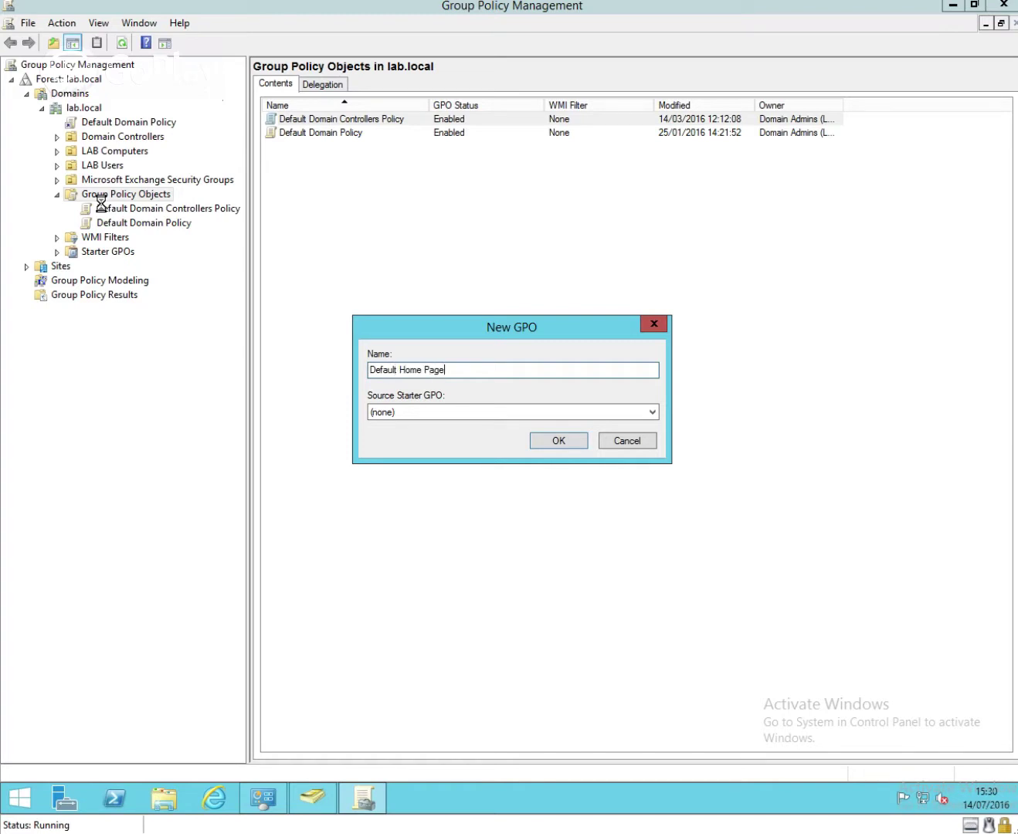
{"action": "left_click", "coordinate": [550, 441]}
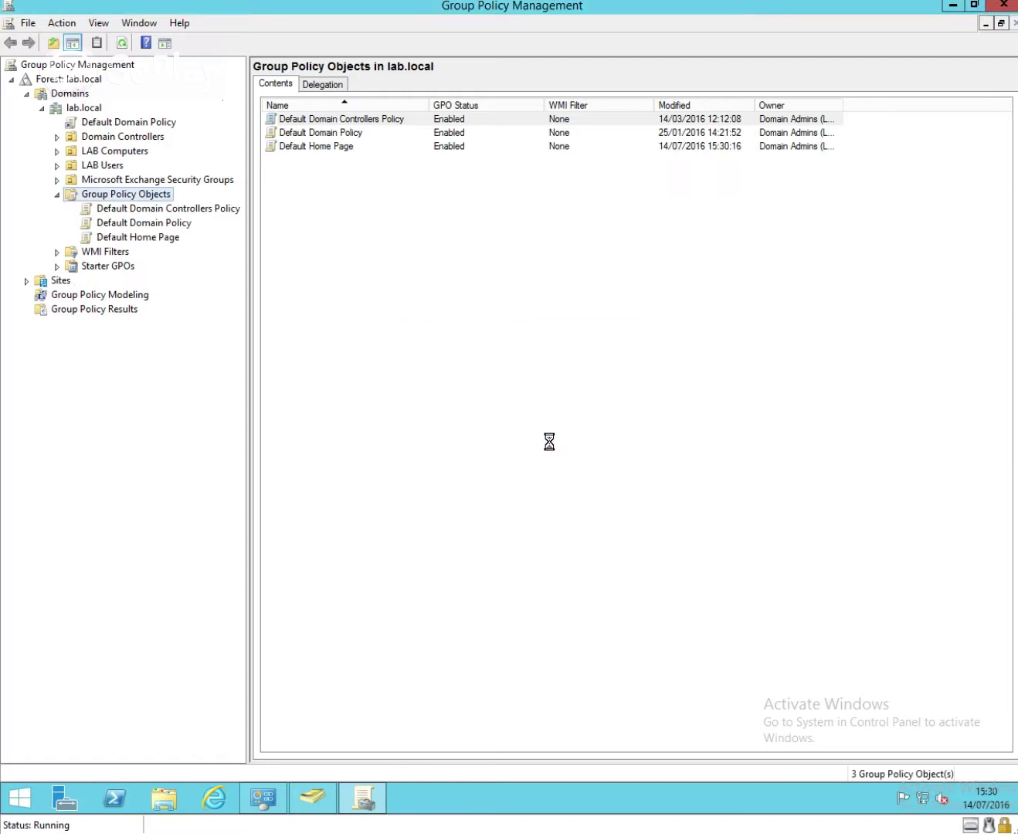
Open the Default Home Page GPO for editing, maximize the editor window and widen the policy tree.
{"action": "left_click", "coordinate": [116, 238]}
{"action": "right_click", "coordinate": [116, 238]}
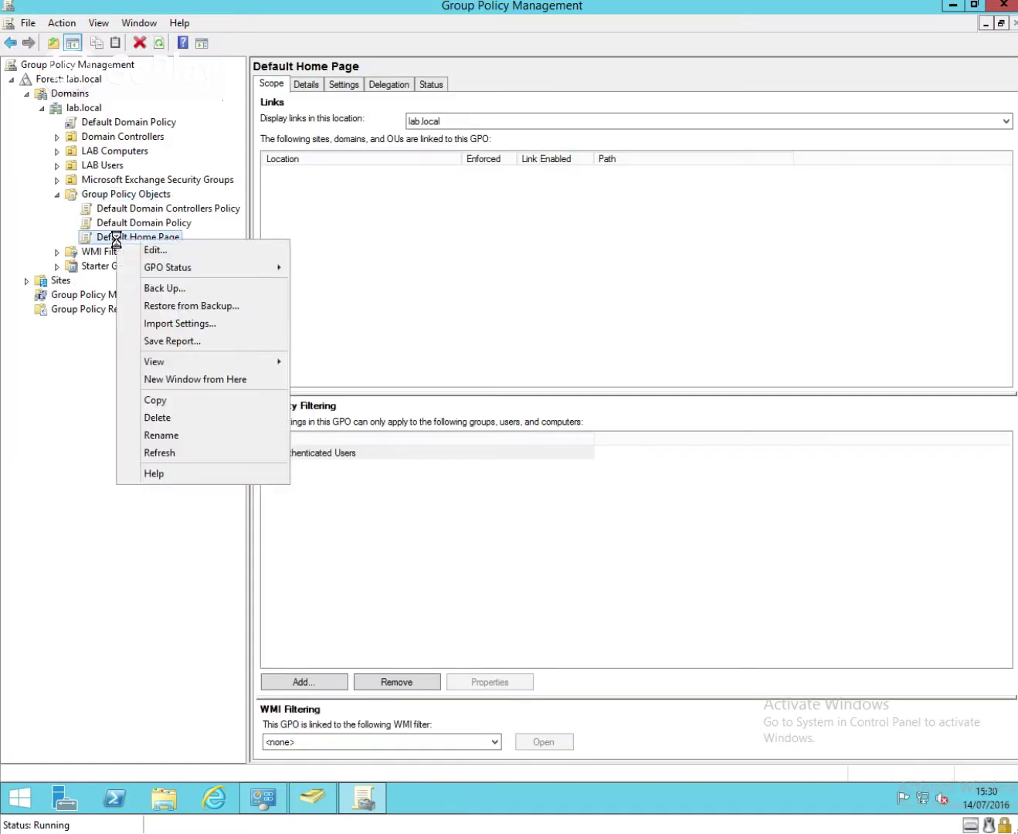
{"action": "left_click", "coordinate": [148, 249]}
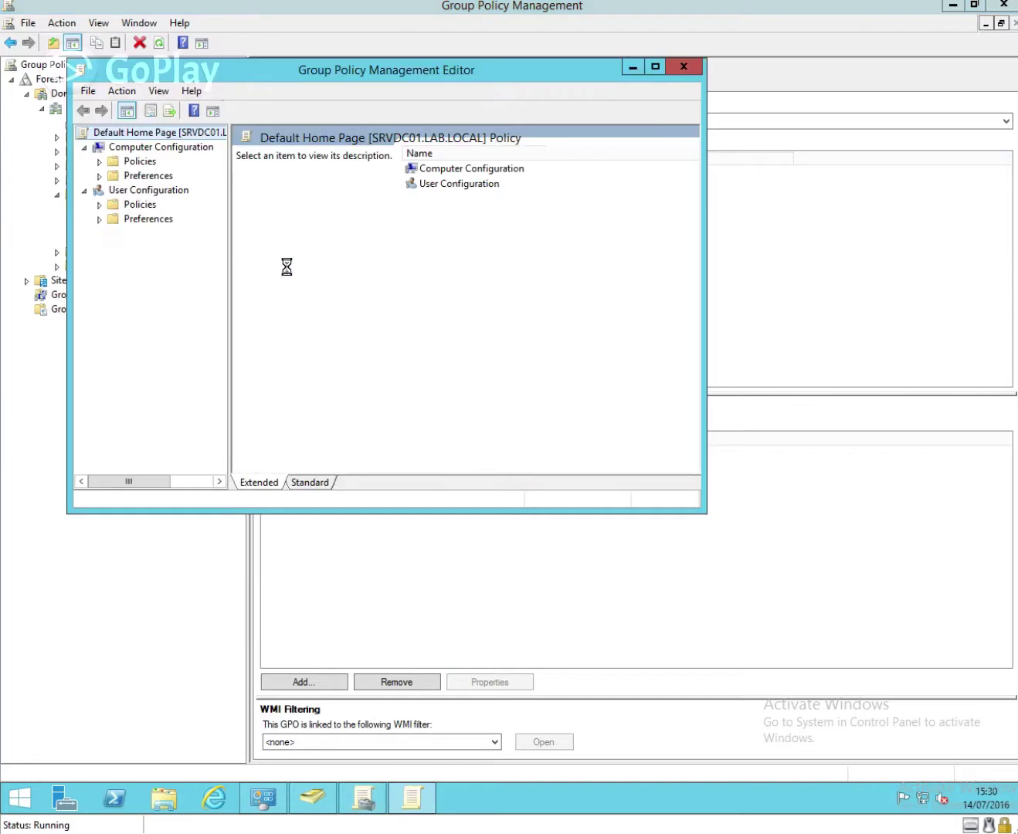
{"action": "left_click", "coordinate": [654, 67]}
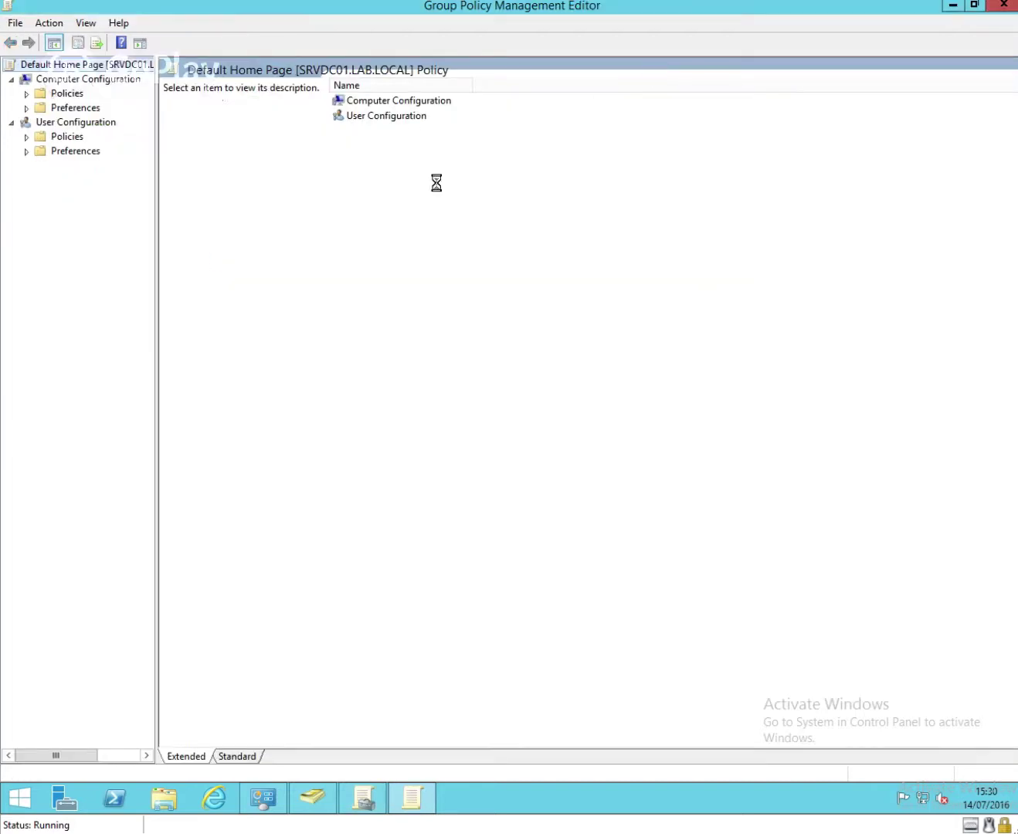
{"action": "left_click_drag", "start_coordinate": [156, 383], "coordinate": [230, 381]}
Add the inetres.adm policy template from Downloads\KB2841134 to Administrative Templates under User Configuration Policies.
{"action": "left_click", "coordinate": [27, 137]}
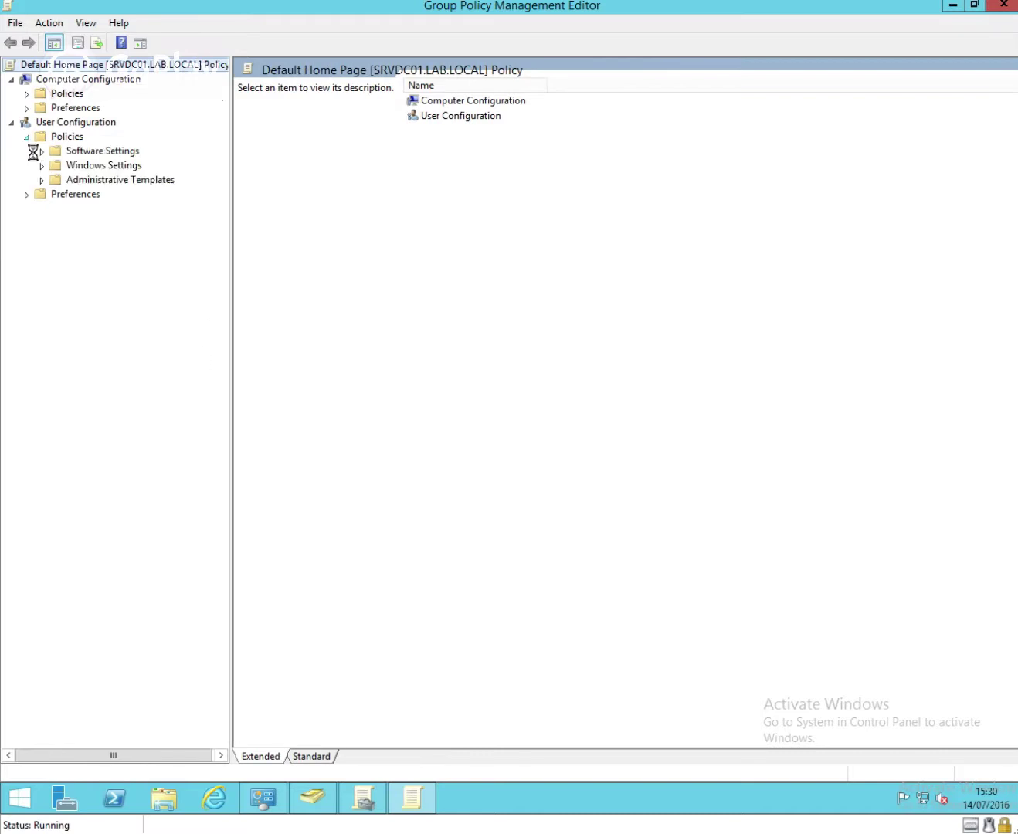
{"action": "left_click", "coordinate": [76, 181]}
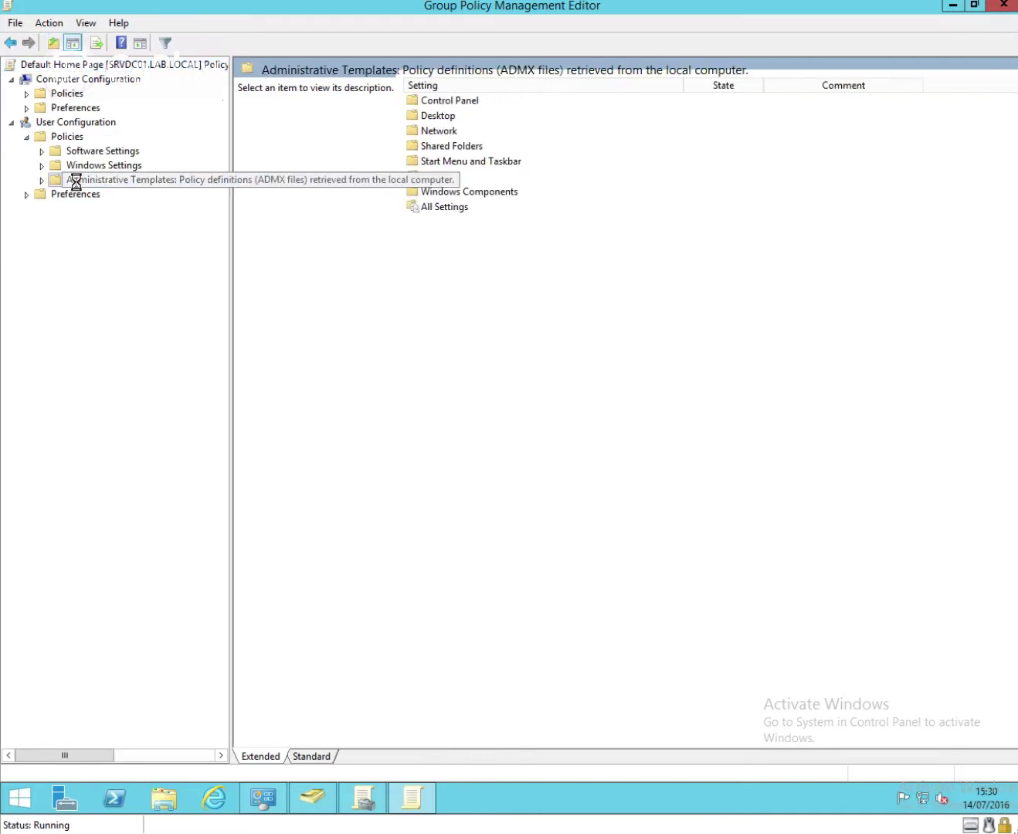
{"action": "right_click", "coordinate": [151, 181]}
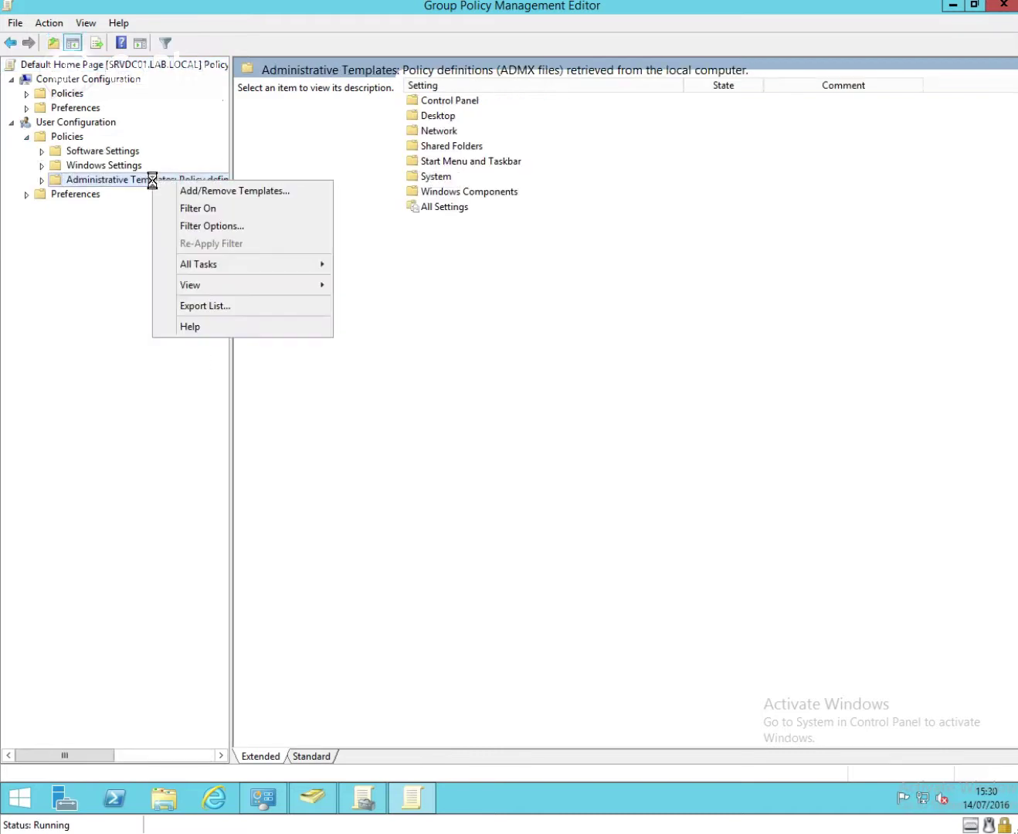
{"action": "left_click", "coordinate": [181, 190]}
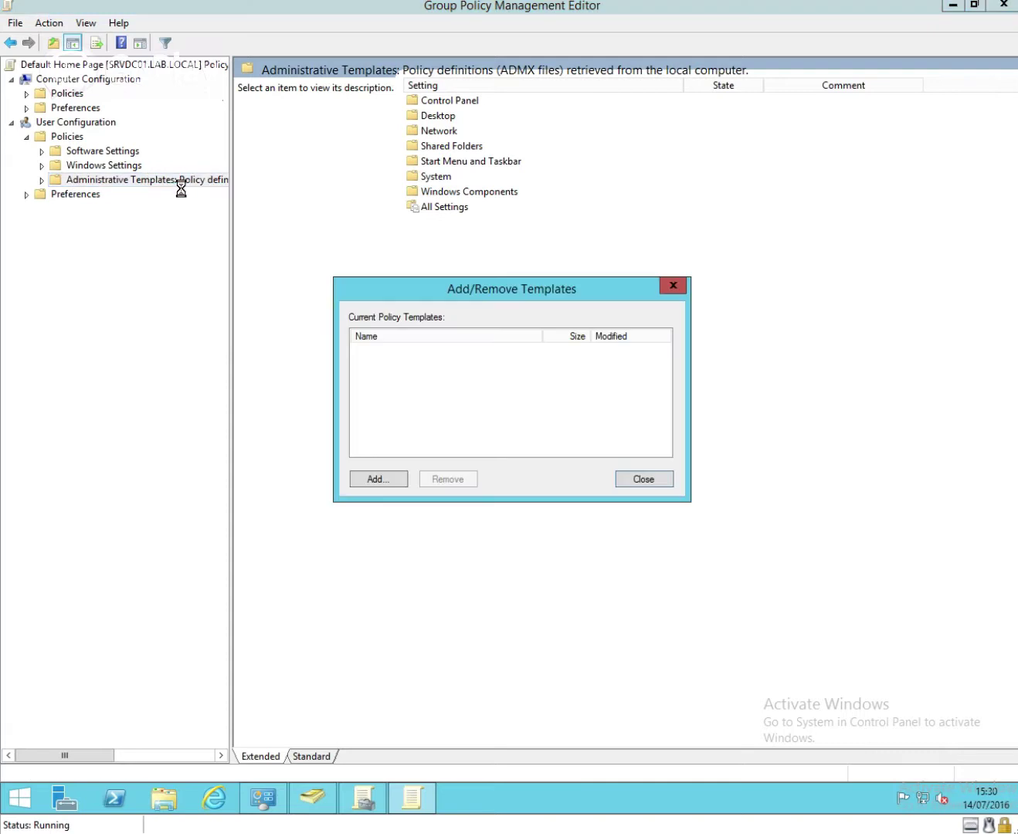
{"action": "left_click", "coordinate": [366, 478]}
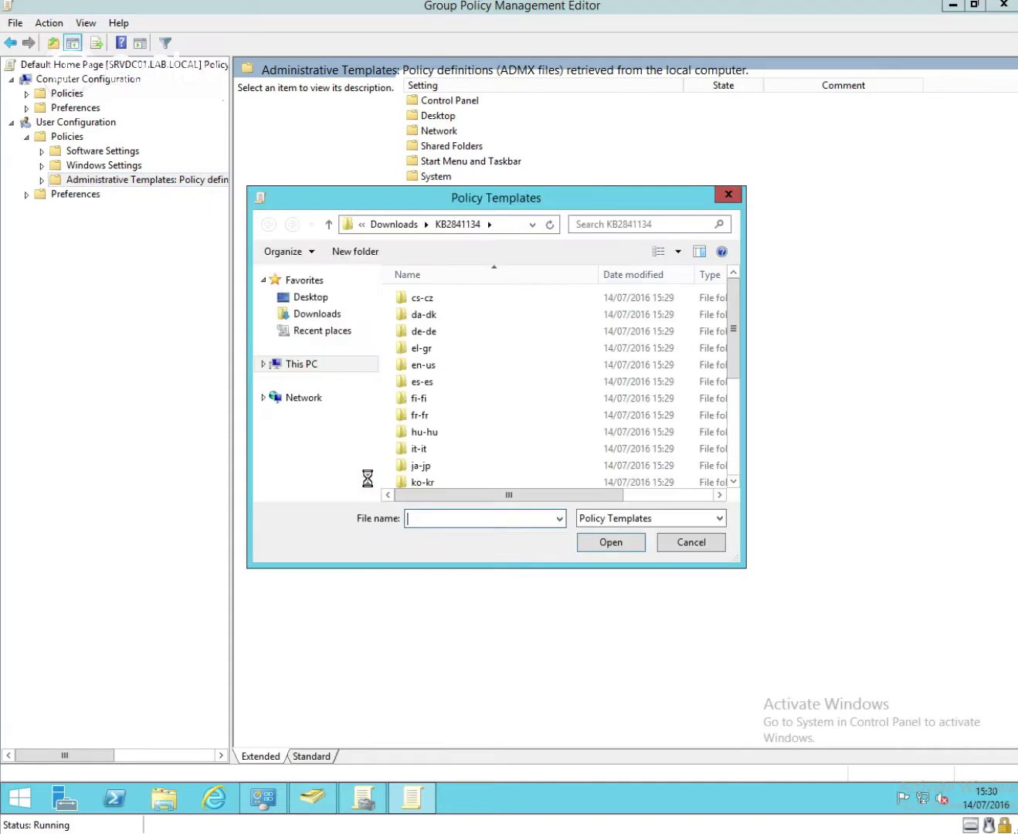
{"action": "left_click", "coordinate": [305, 314]}
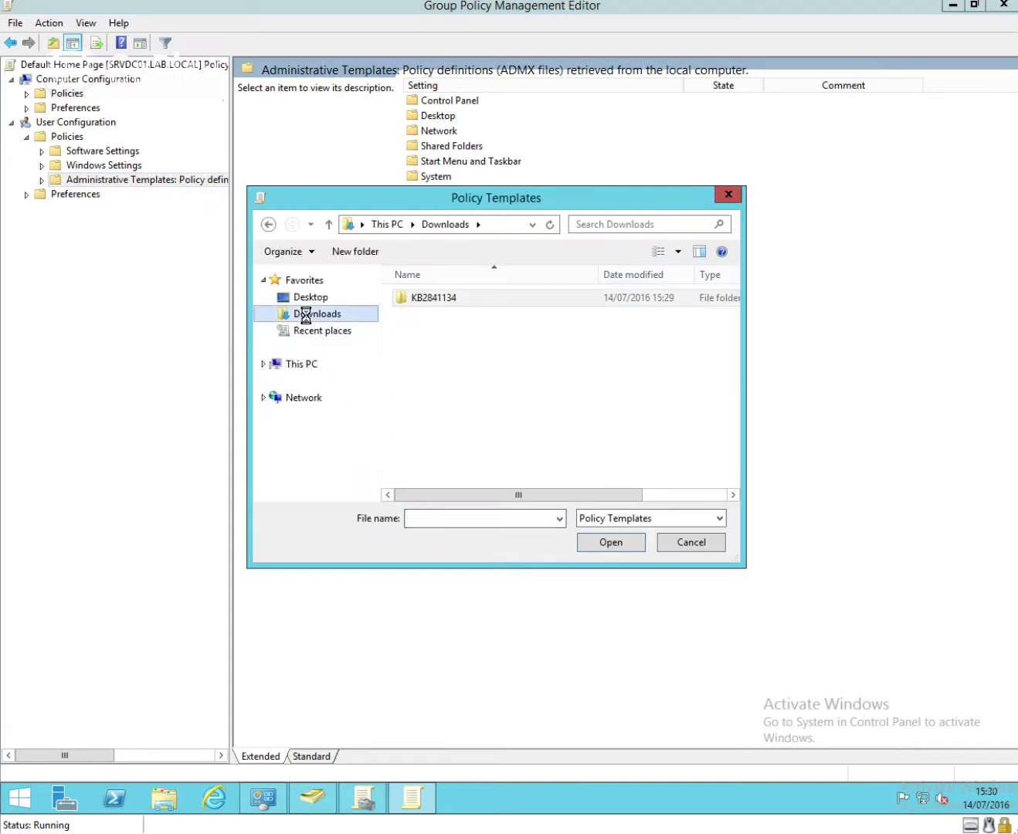
{"action": "left_click", "coordinate": [399, 300]}
{"action": "double_click", "coordinate": [397, 300]}
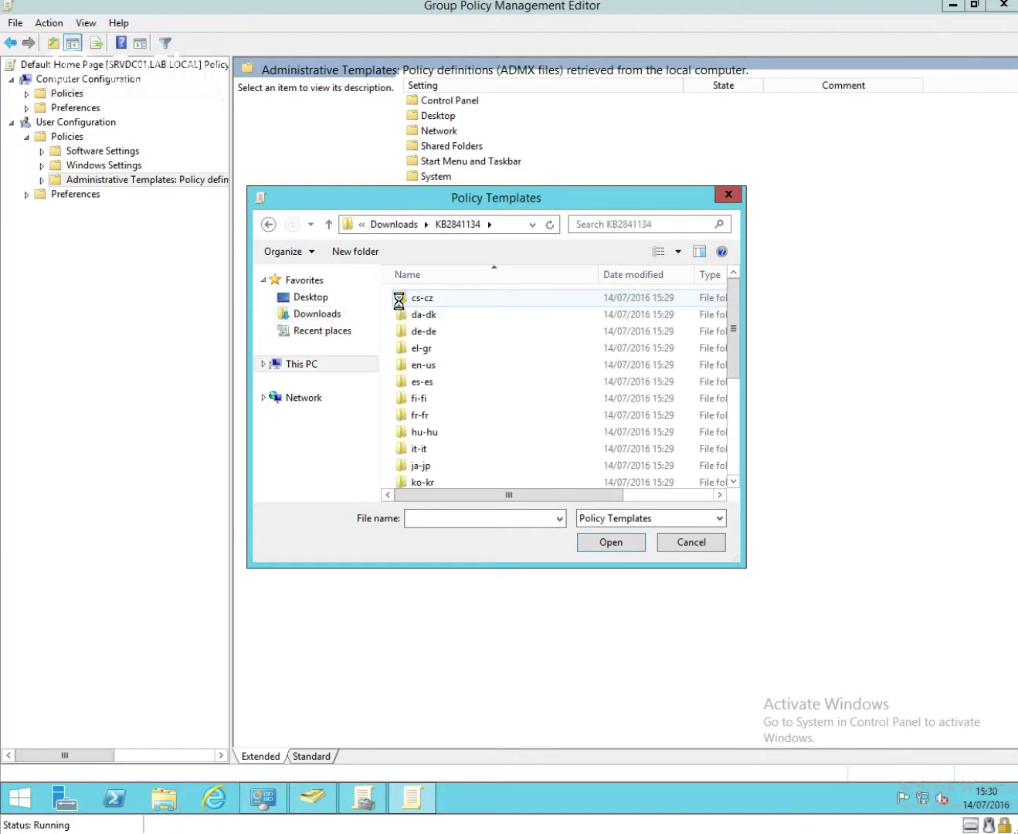
{"action": "left_click_drag", "start_coordinate": [732, 313], "coordinate": [734, 433]}
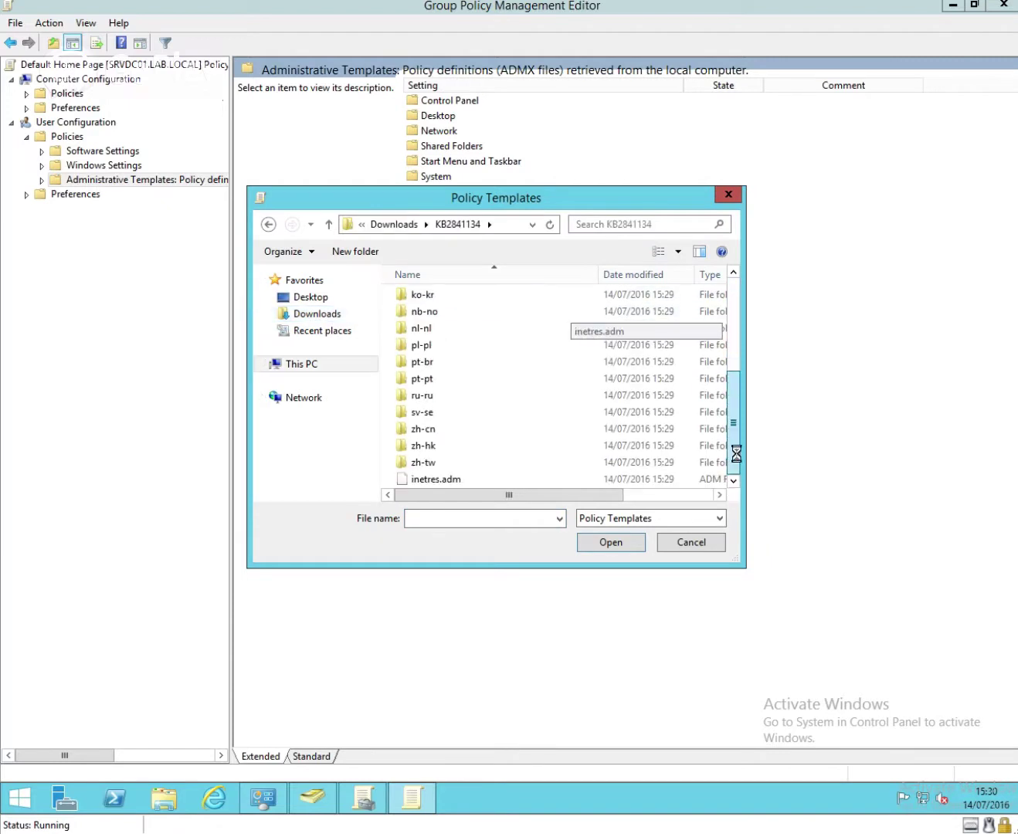
{"action": "left_click", "coordinate": [423, 479]}
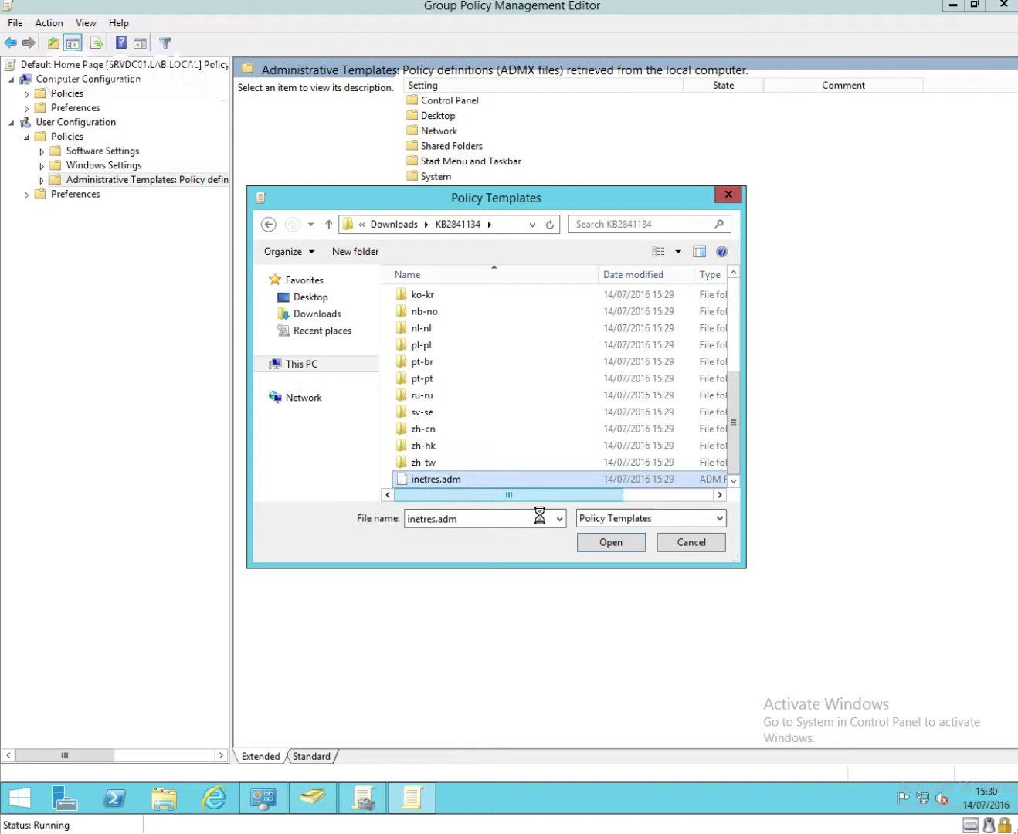
{"action": "left_click", "coordinate": [604, 541]}
Add inetres.adm from the KB2841134 folder again, replacing the file in the destination, and close the Add/Remove Templates dialog.
{"action": "left_click", "coordinate": [378, 478]}
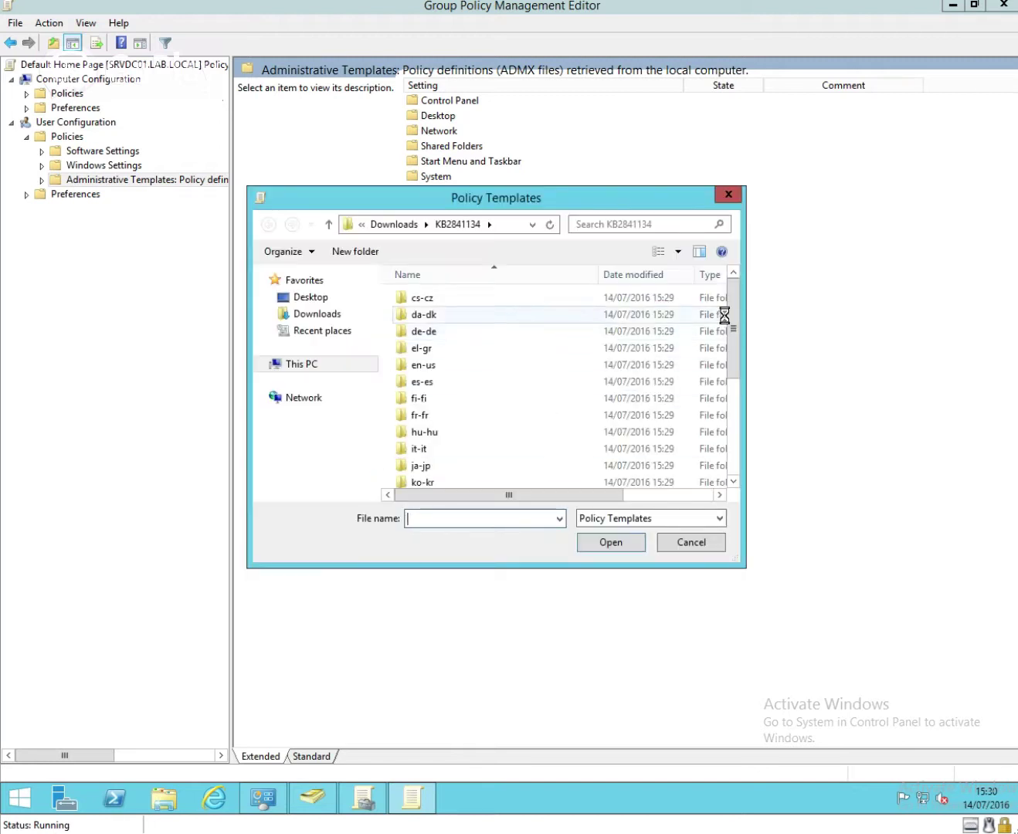
{"action": "left_click_drag", "start_coordinate": [733, 310], "coordinate": [732, 461]}
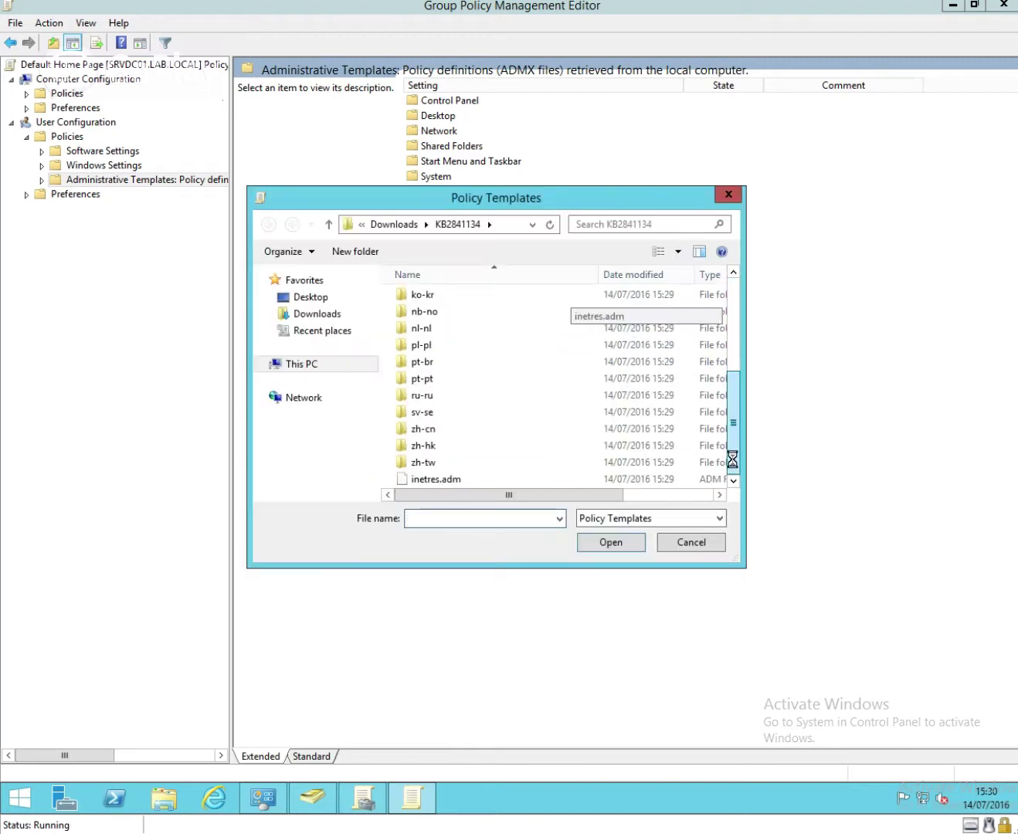
{"action": "left_click", "coordinate": [429, 479]}
{"action": "left_click", "coordinate": [611, 542]}
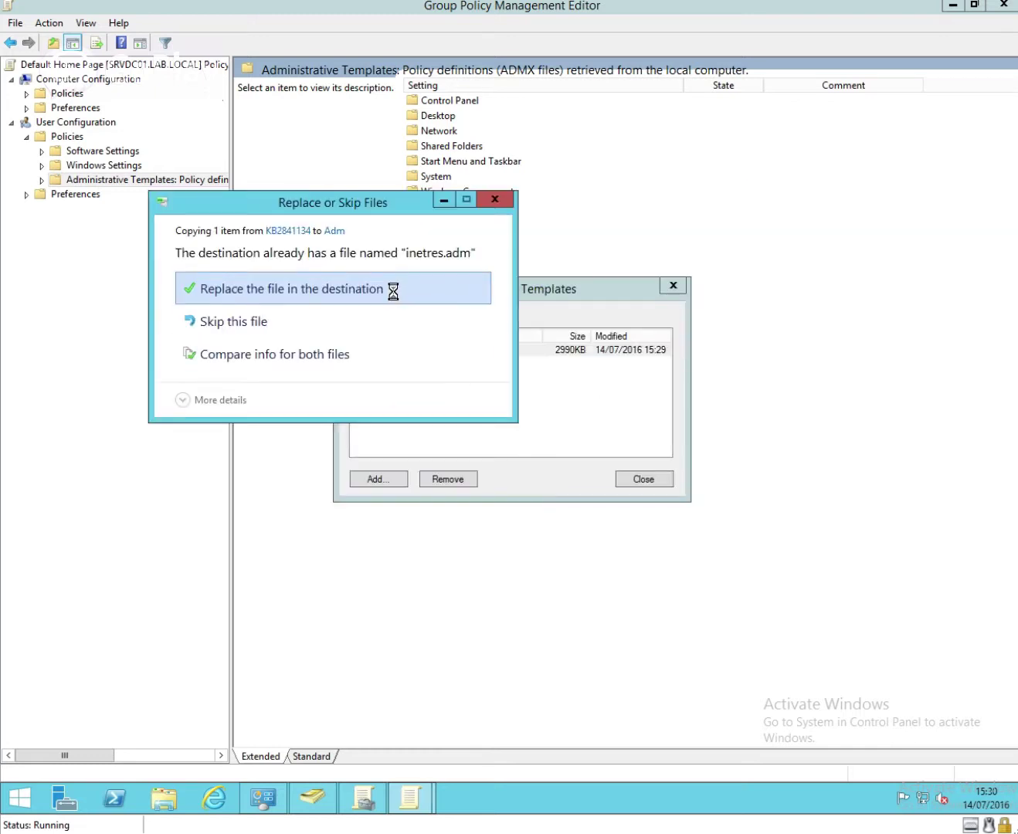
{"action": "left_click", "coordinate": [392, 290]}
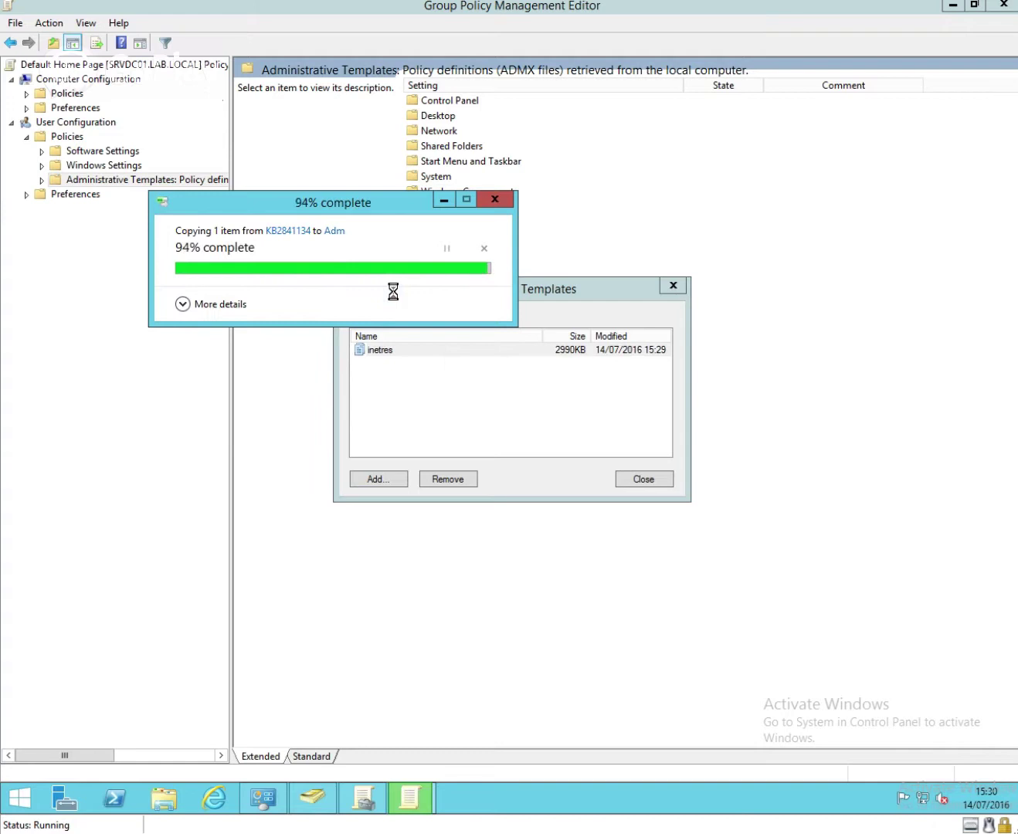
{"action": "left_click", "coordinate": [624, 478]}
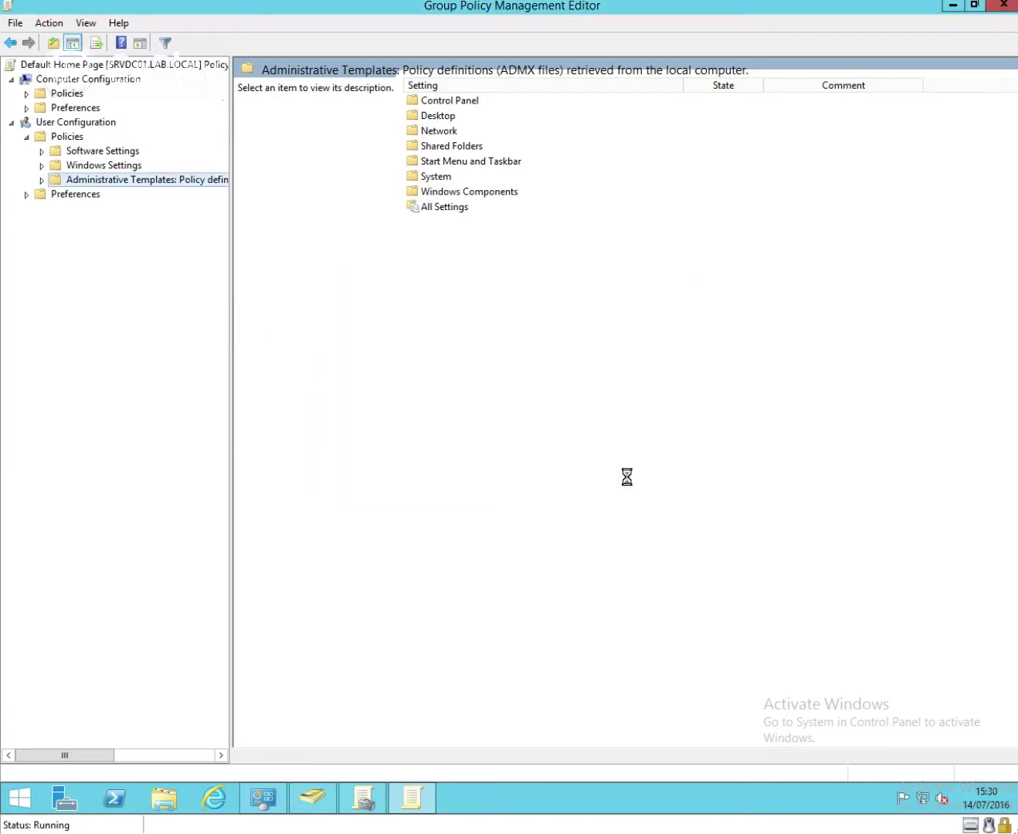
Show the Internet Explorer policies under Administrative Templates, Windows Components, sorted alphabetically by setting name.
{"action": "left_click", "coordinate": [42, 179]}
{"action": "left_click", "coordinate": [57, 280]}
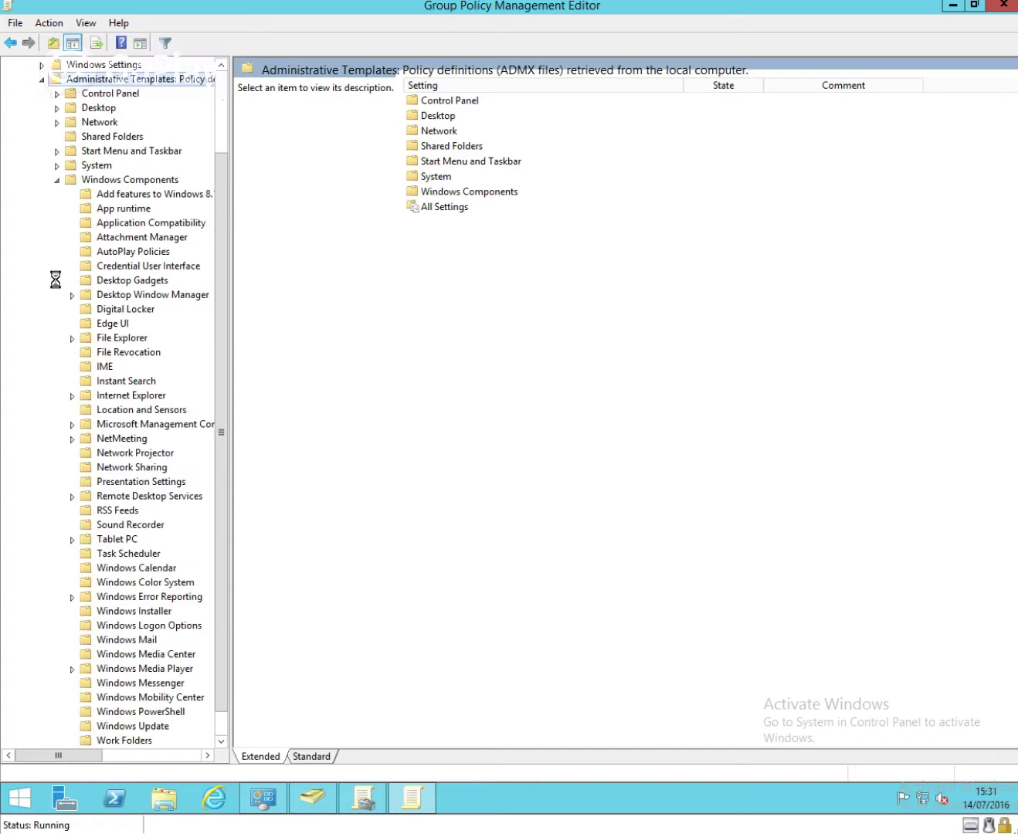
{"action": "left_click", "coordinate": [107, 394]}
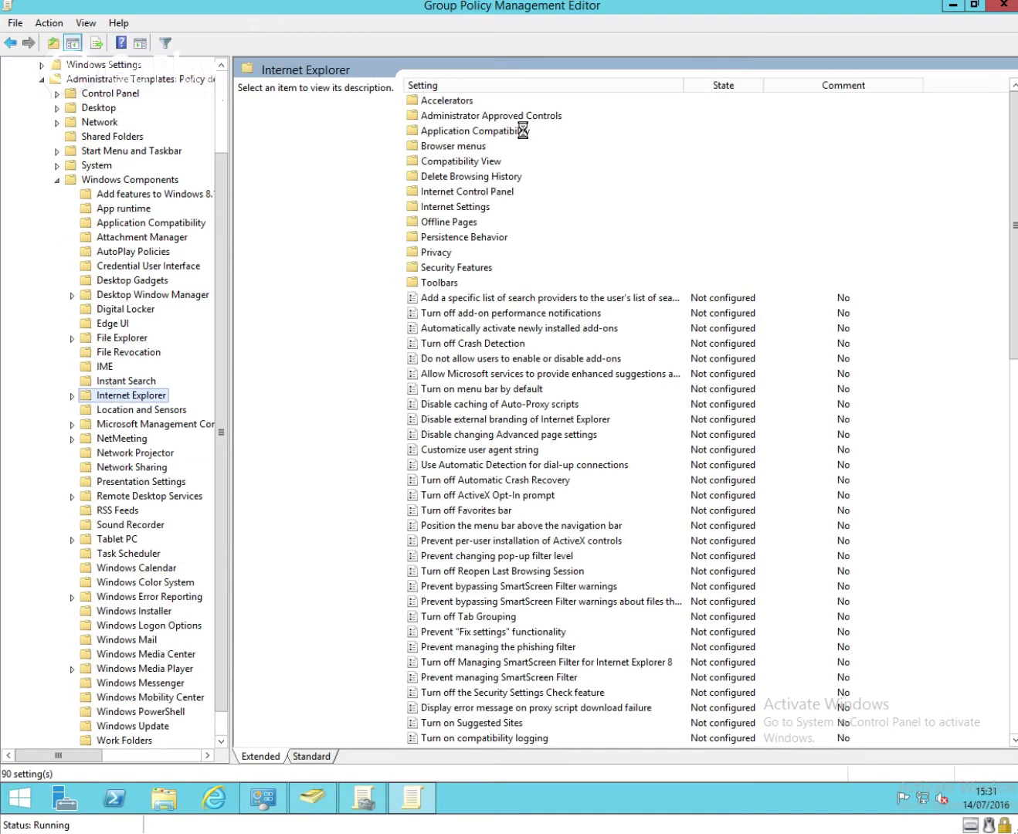
{"action": "left_click", "coordinate": [576, 87]}
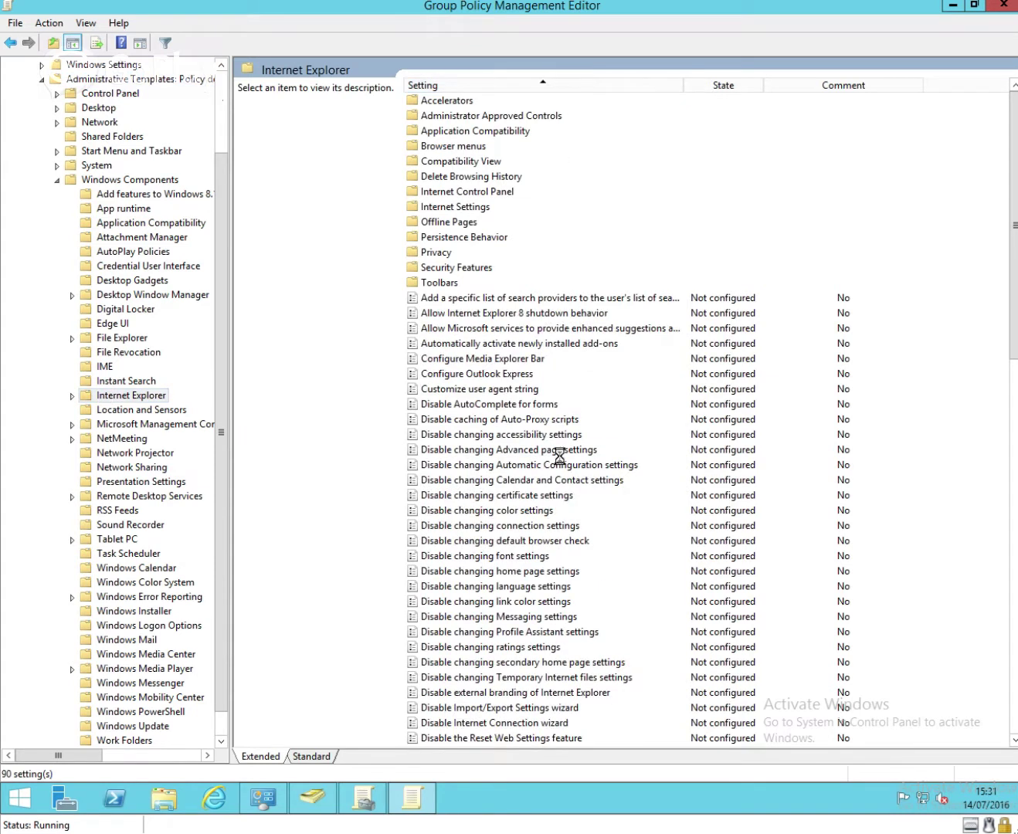
{"action": "double_click", "coordinate": [533, 572]}
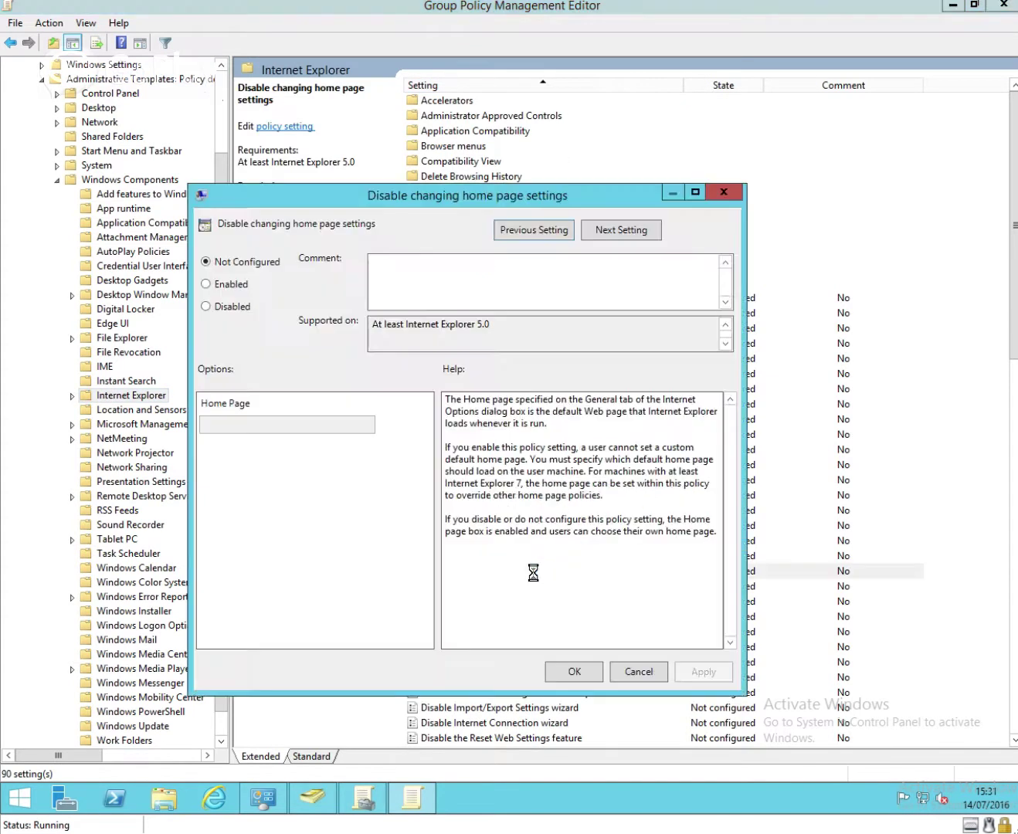
{"action": "left_click", "coordinate": [206, 283]}
{"action": "left_click", "coordinate": [231, 424]}
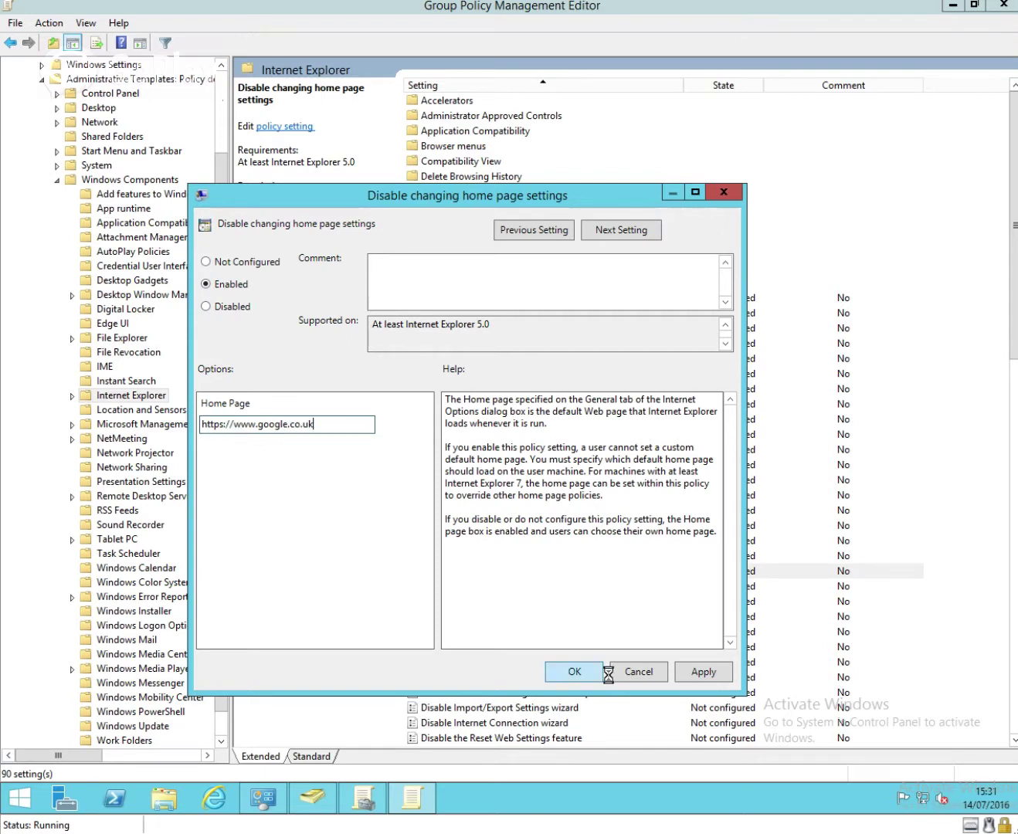
{"action": "left_click", "coordinate": [697, 672]}
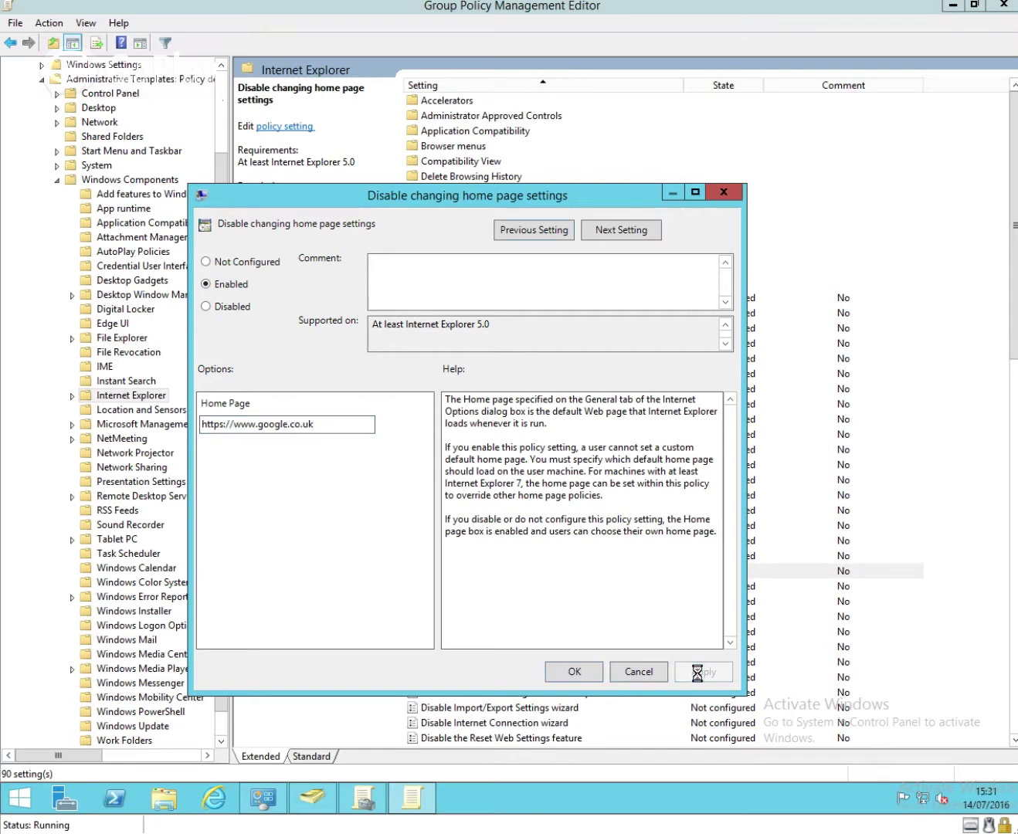
{"action": "left_click", "coordinate": [570, 672]}
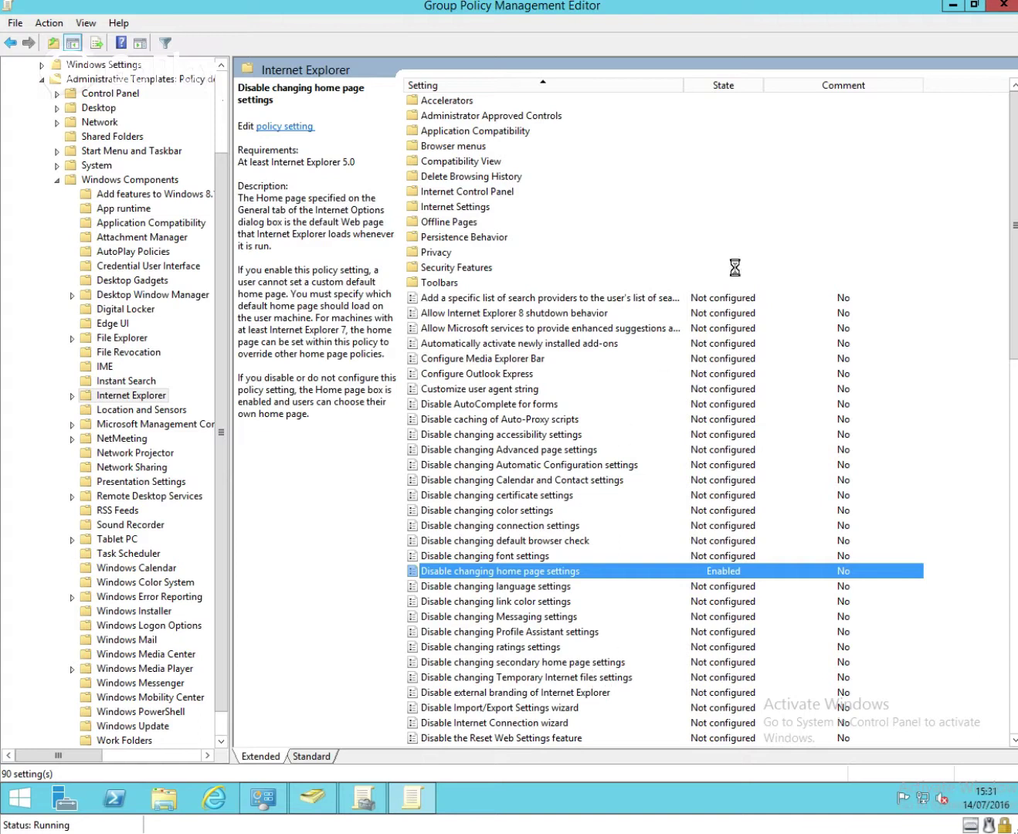
Minimize the policy editor and link the existing Default Home Page GPO to the LAB Users organizational unit.
{"action": "left_click", "coordinate": [951, 6]}
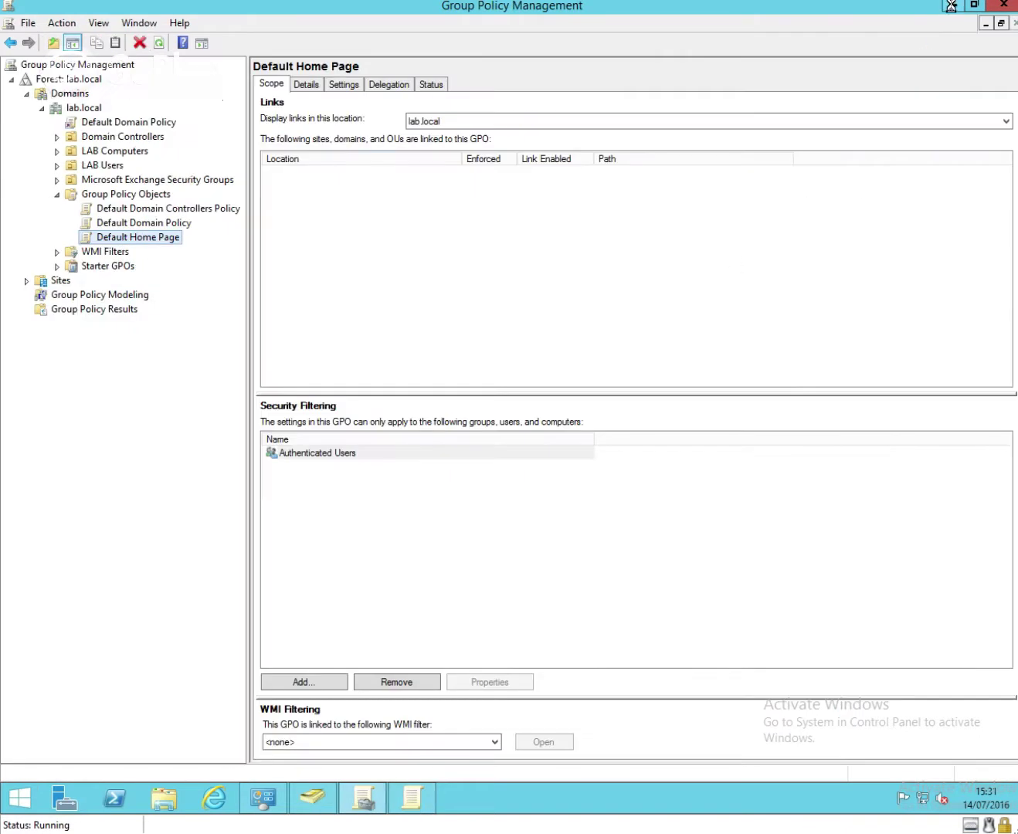
{"action": "left_click", "coordinate": [70, 165]}
{"action": "right_click", "coordinate": [71, 166]}
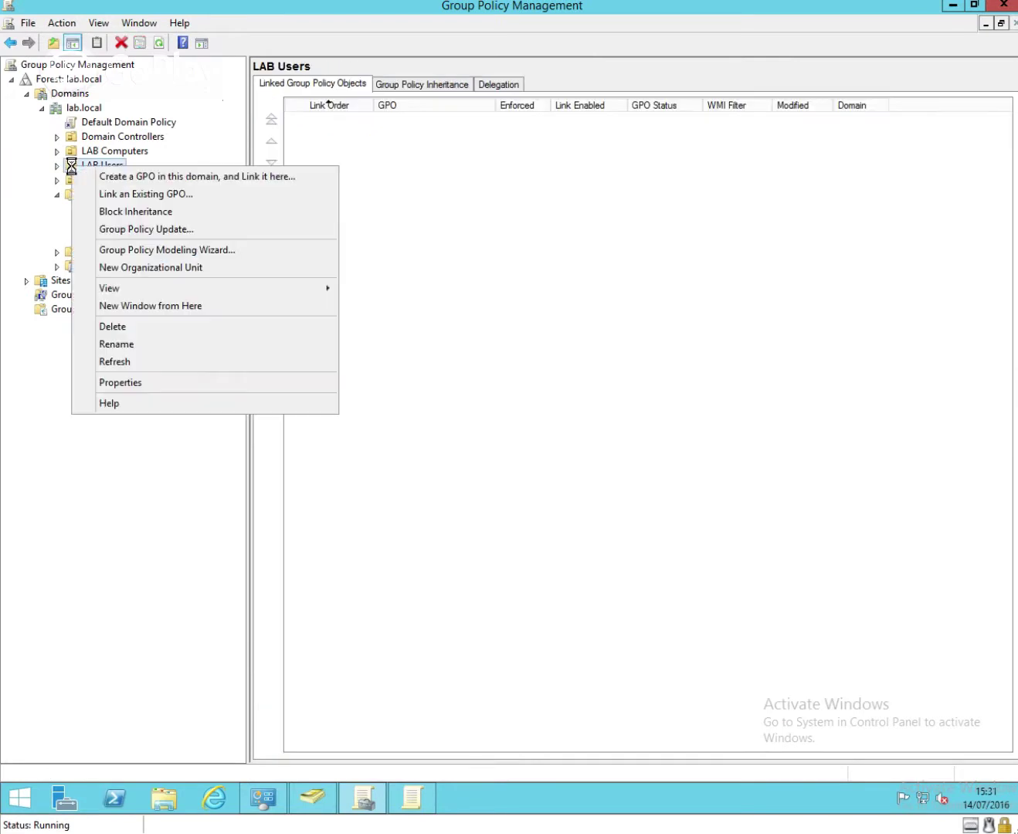
{"action": "left_click", "coordinate": [107, 194]}
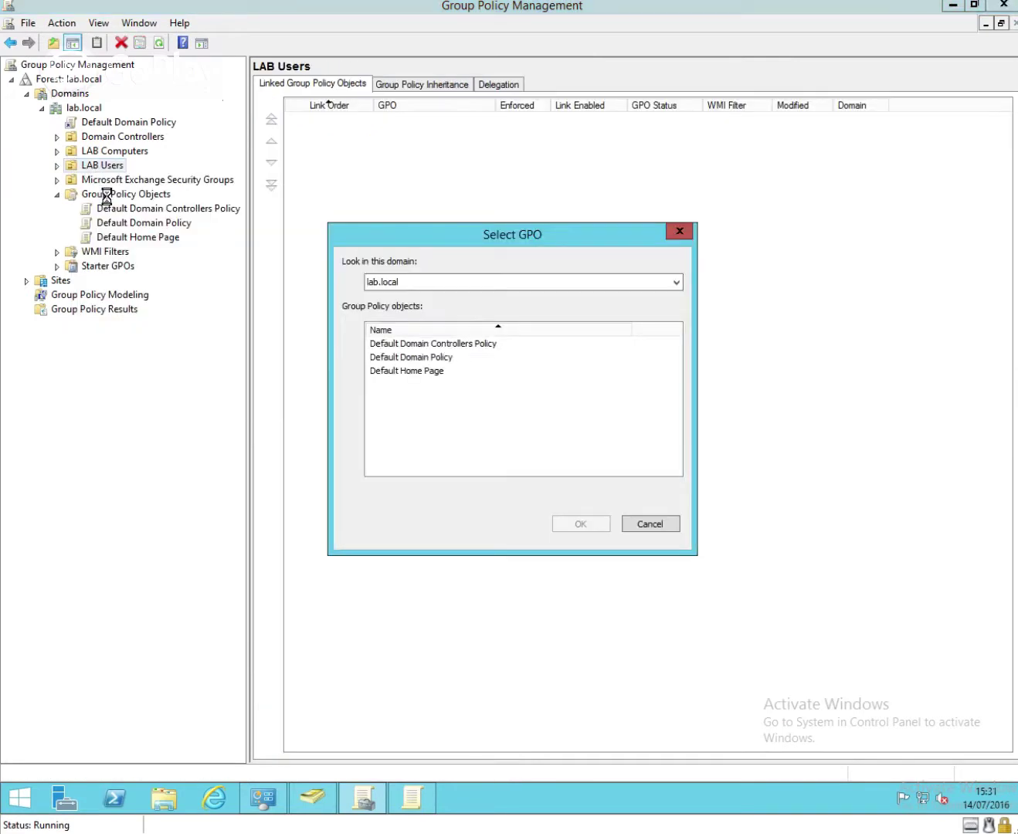
{"action": "double_click", "coordinate": [378, 371]}
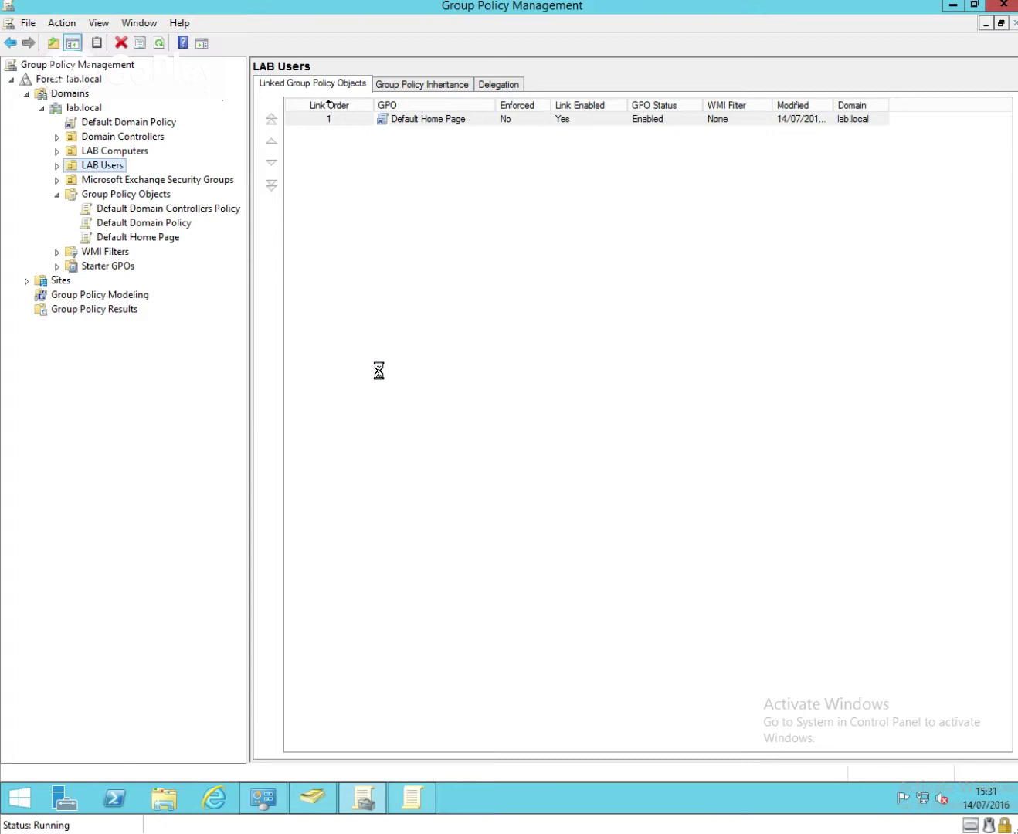
Review the link location and security filtering in the scope of the Default Home Page GPO.
{"action": "left_click", "coordinate": [126, 238]}
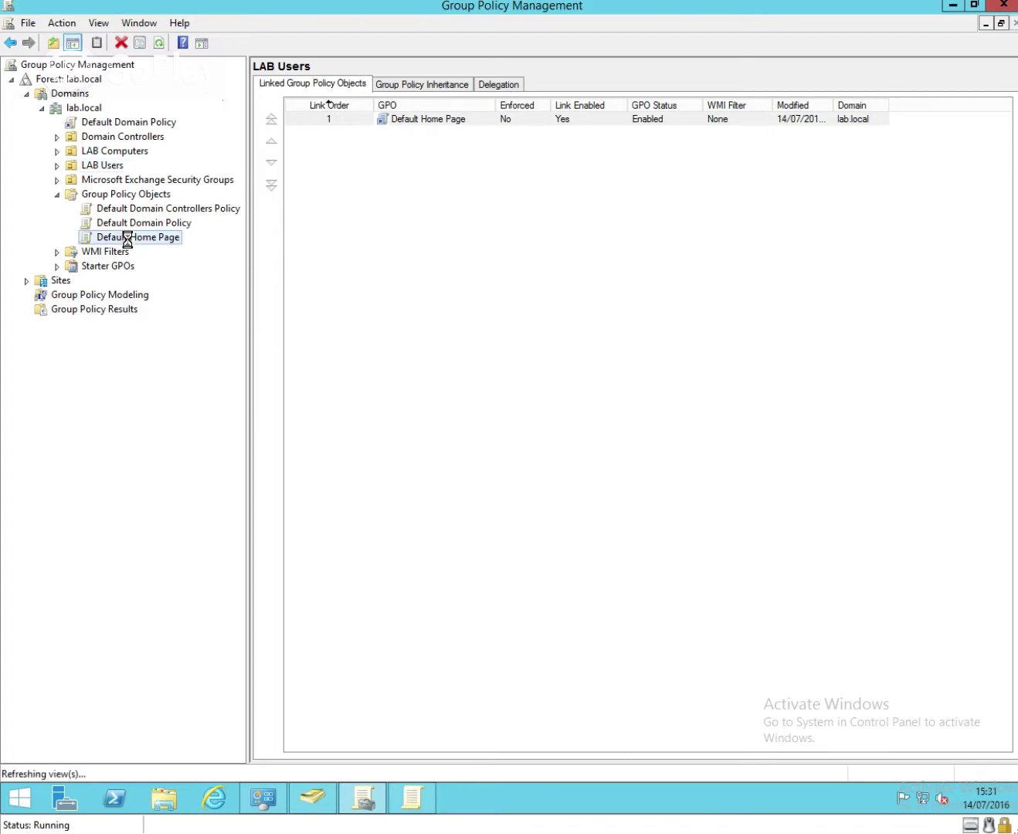
{"action": "left_click", "coordinate": [294, 454]}
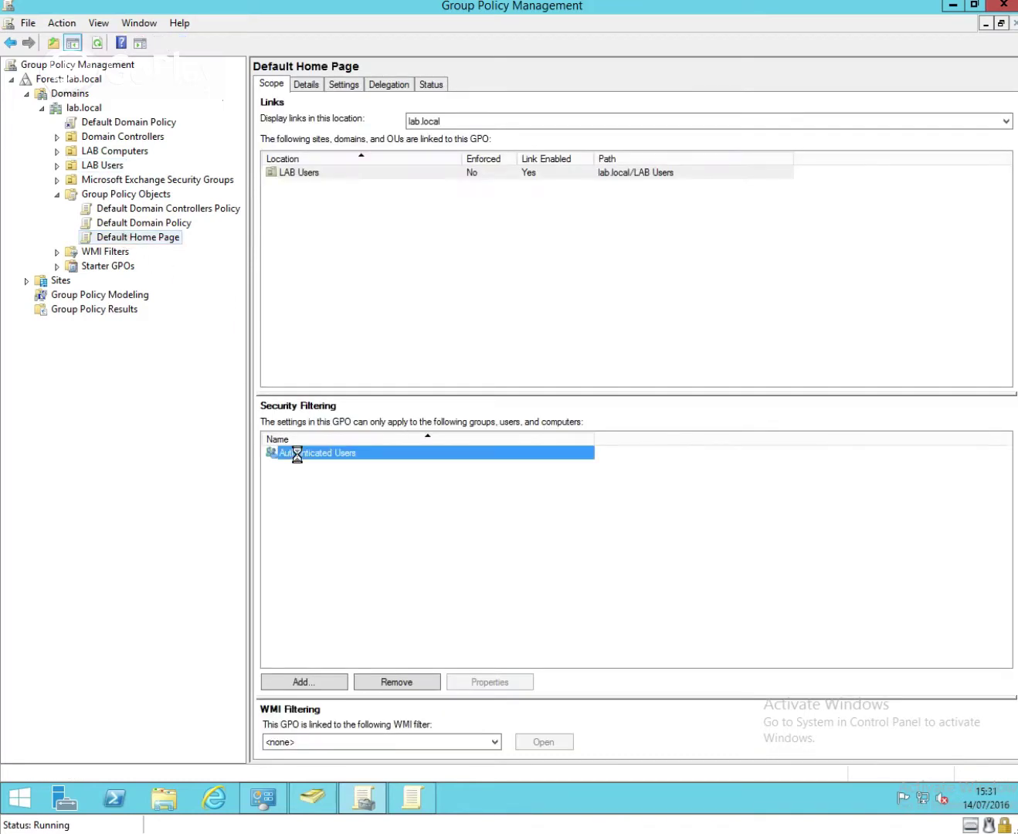
{"action": "left_click", "coordinate": [300, 173]}
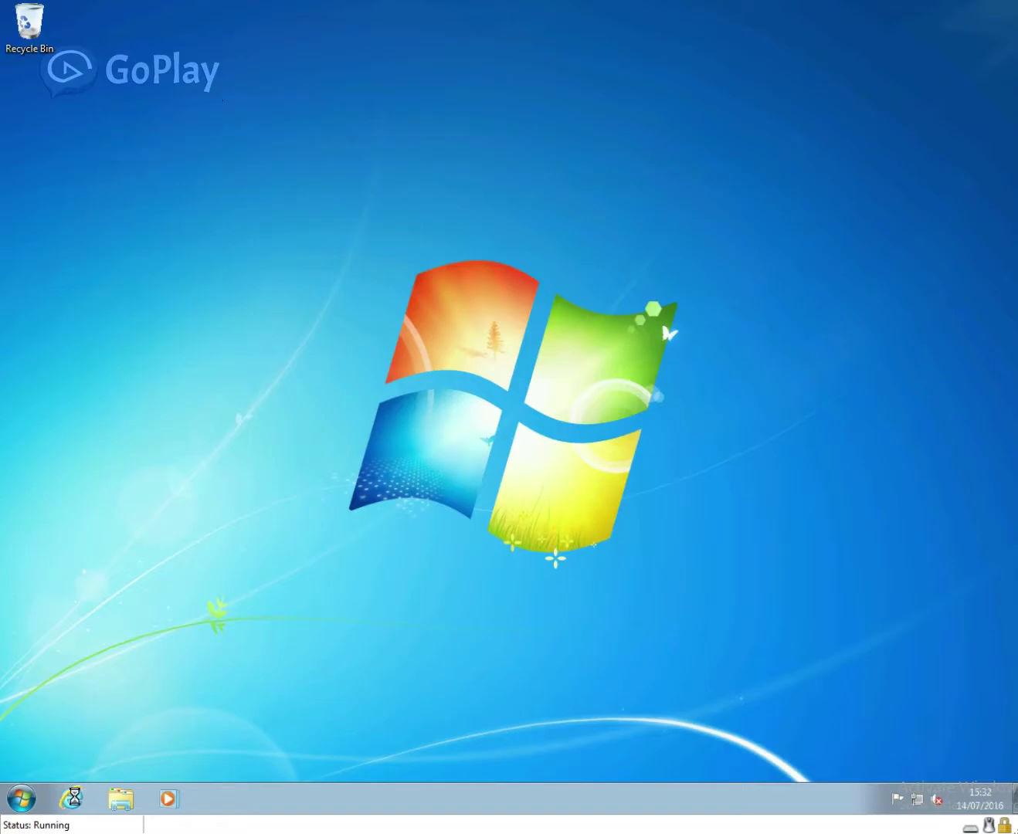
Open Internet Explorer on the Windows 7 client and check its start page address and browser version information.
{"action": "left_click", "coordinate": [71, 797]}
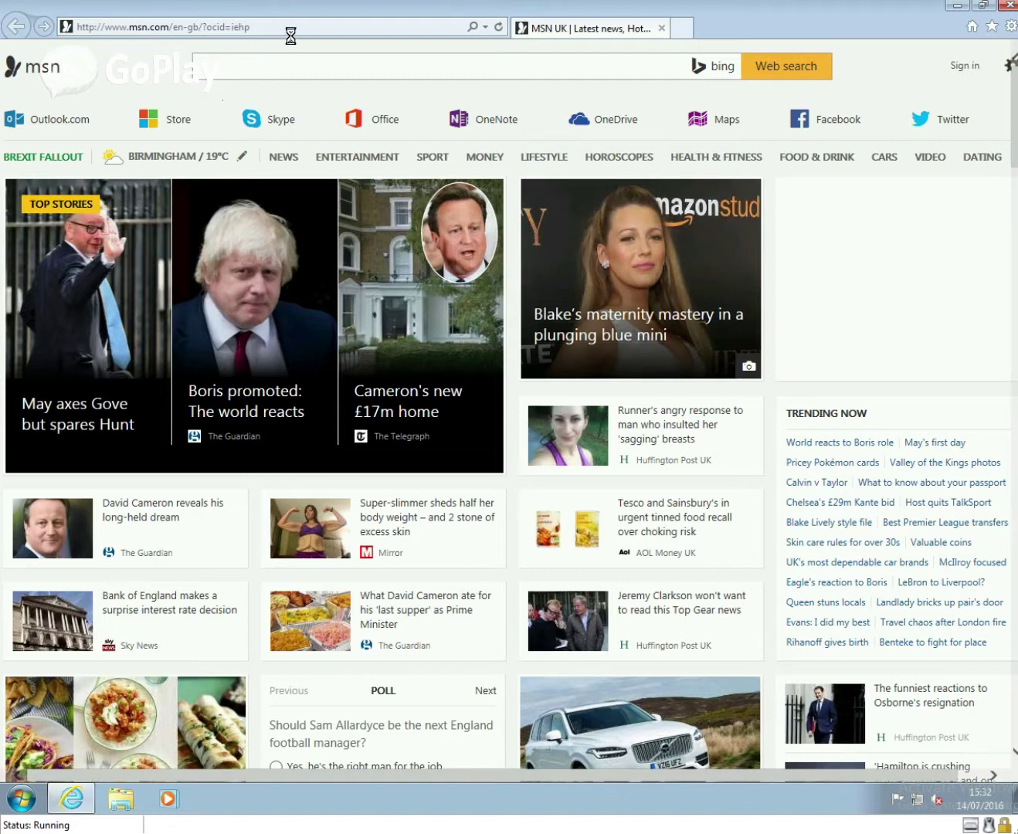
{"action": "left_click", "coordinate": [288, 27]}
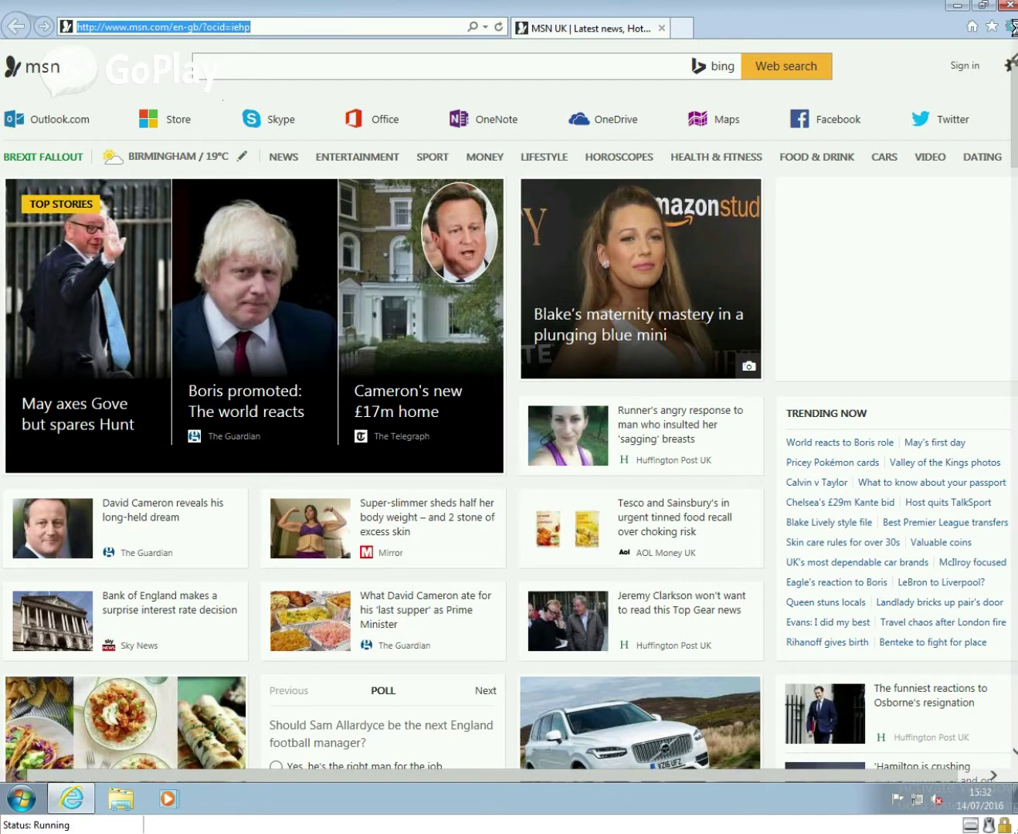
{"action": "key", "text": "alt+x"}
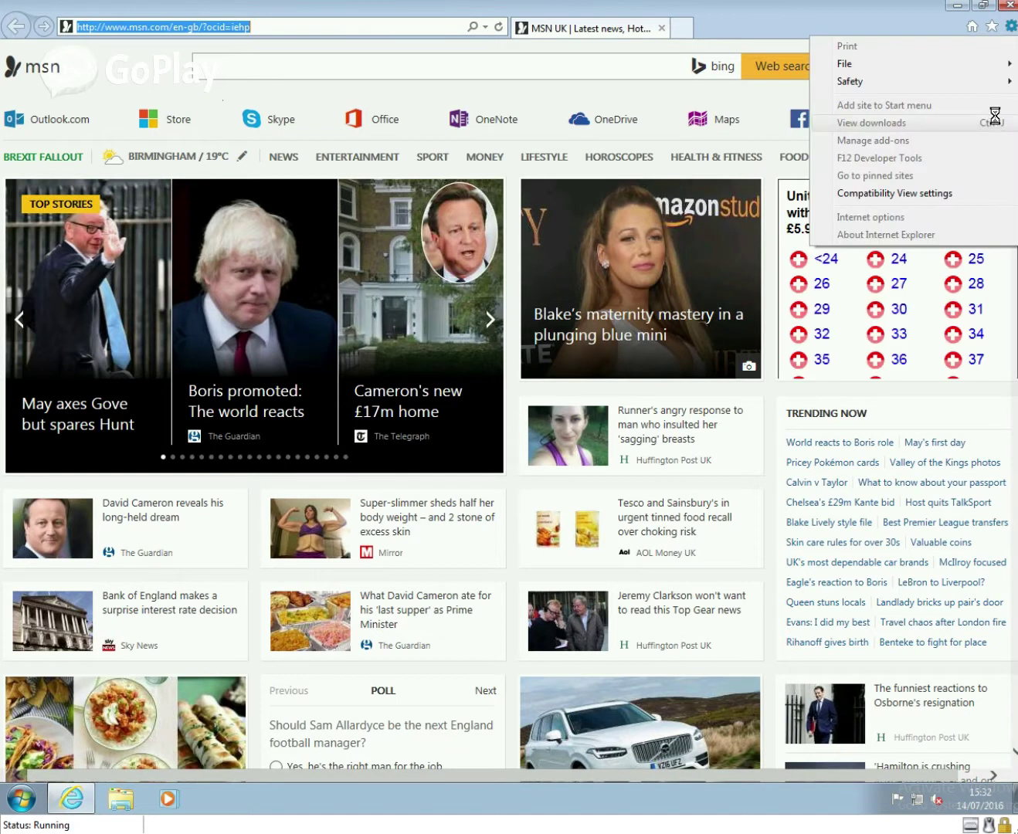
{"action": "left_click", "coordinate": [1009, 26]}
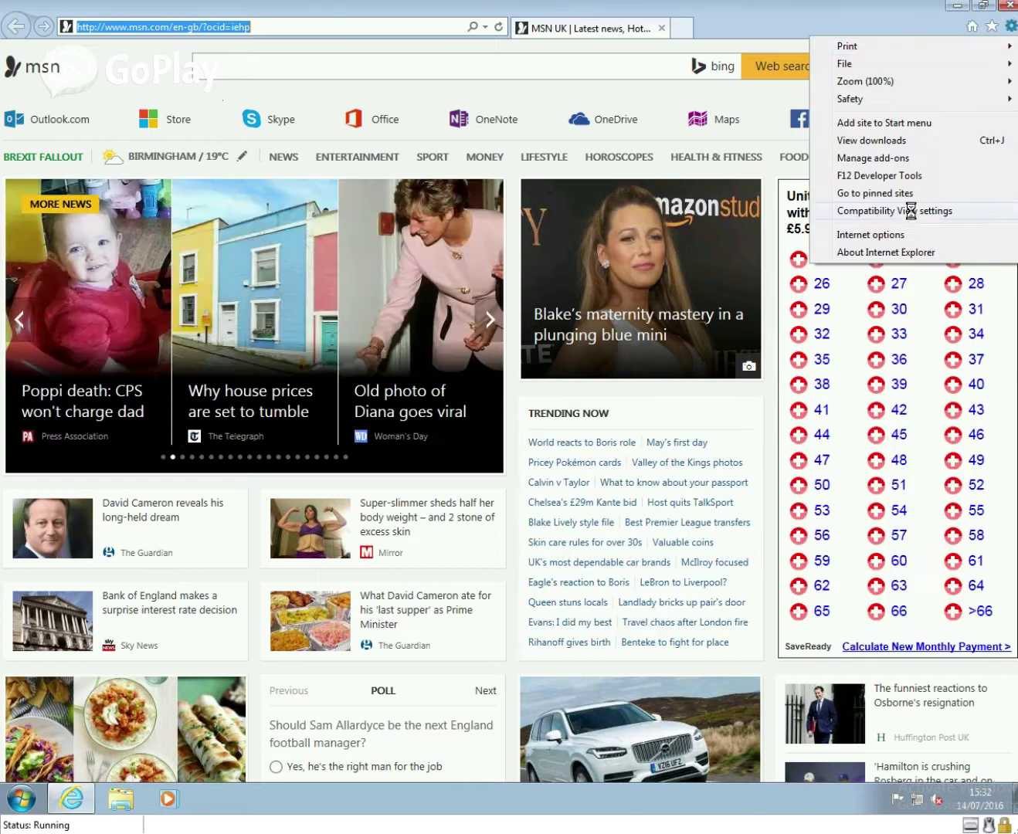
{"action": "left_click", "coordinate": [873, 252]}
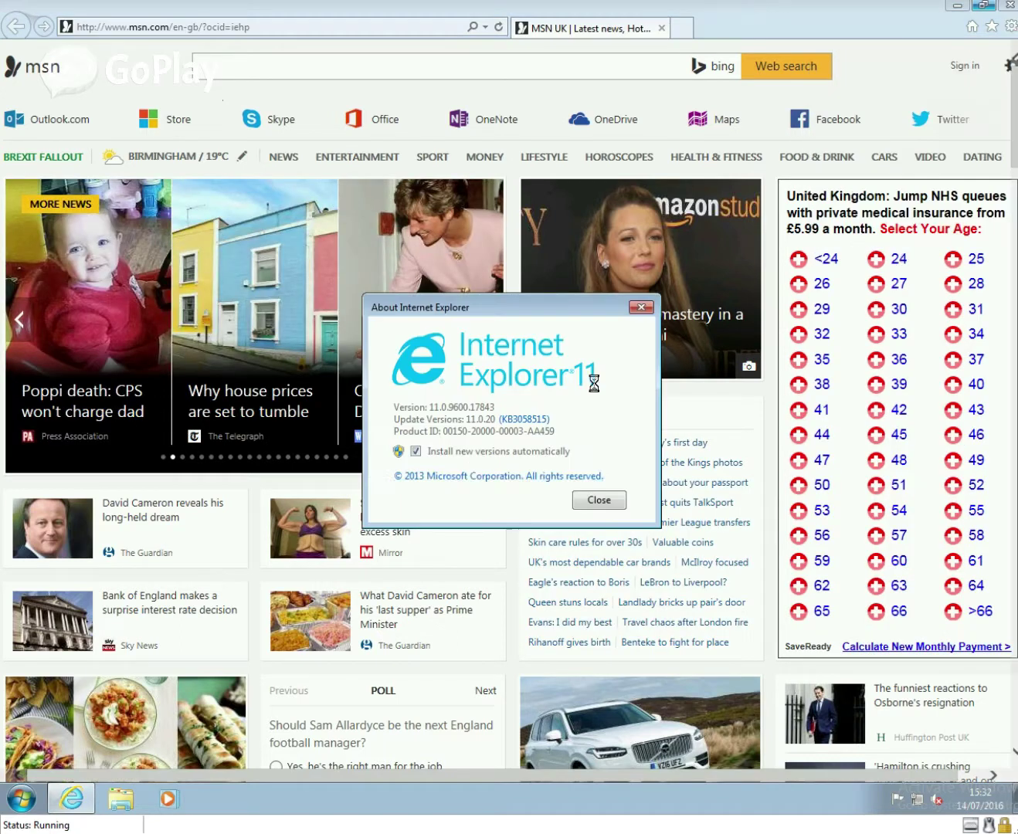
{"action": "left_click", "coordinate": [599, 499]}
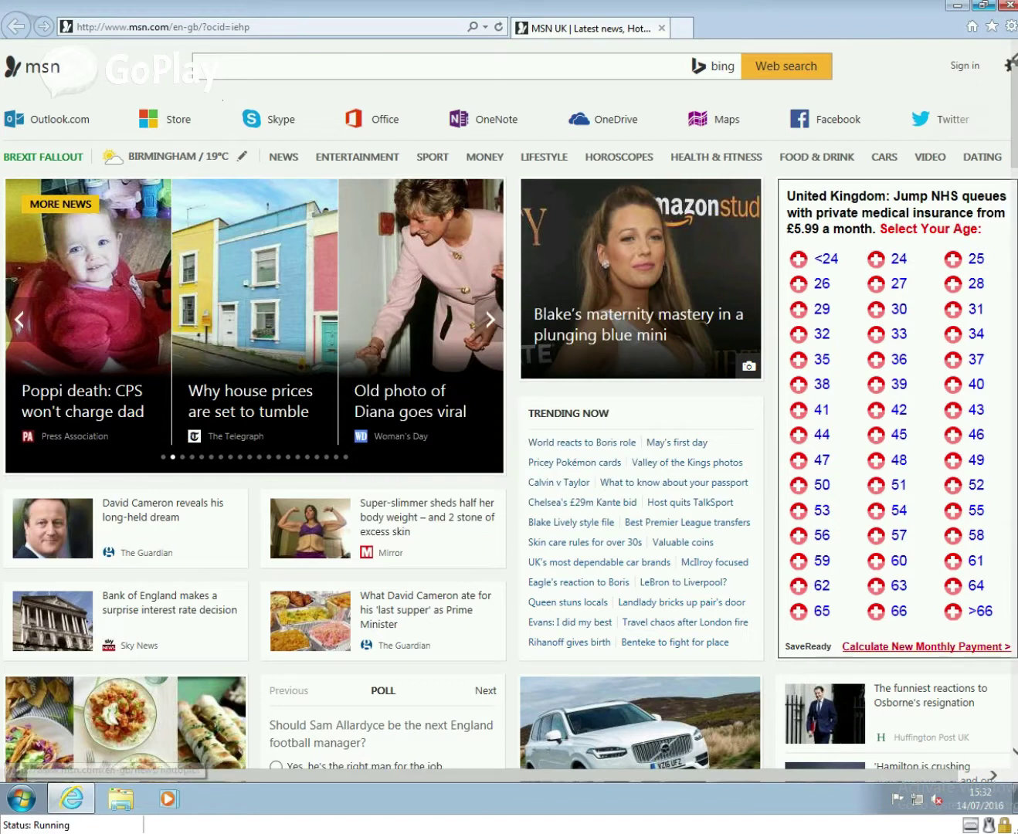
Examine the home page setting in Internet Options without changing it, and close the browser.
{"action": "left_click", "coordinate": [1010, 26]}
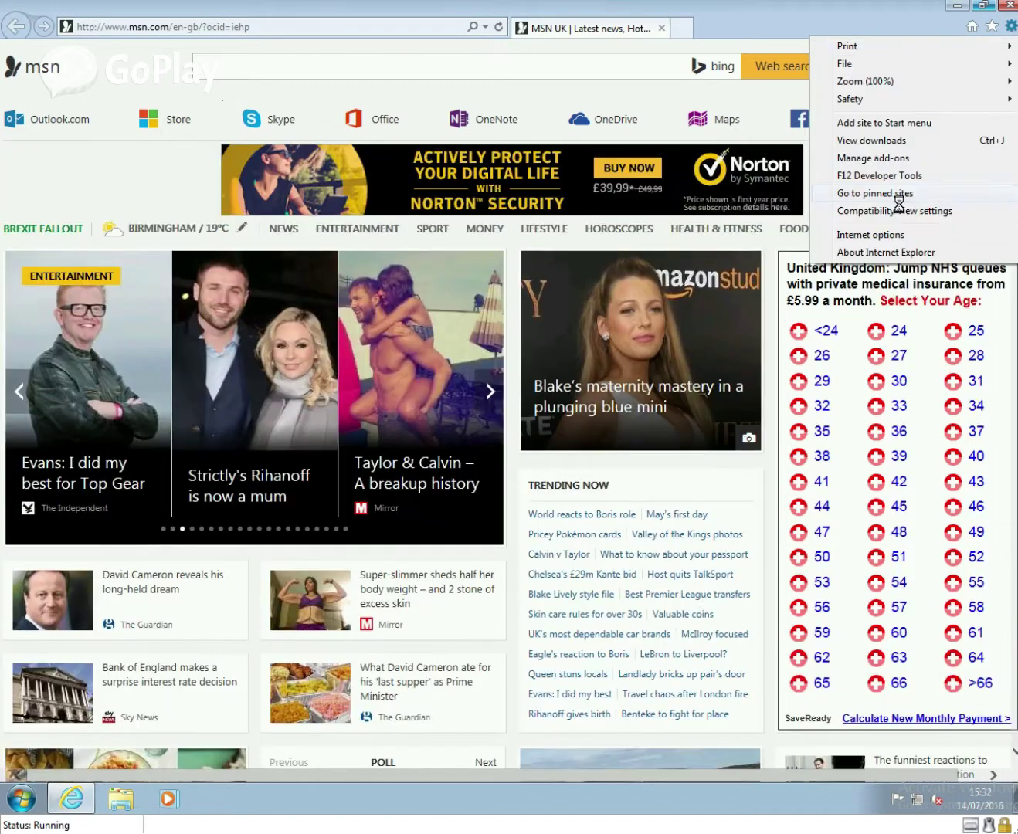
{"action": "left_click", "coordinate": [883, 234]}
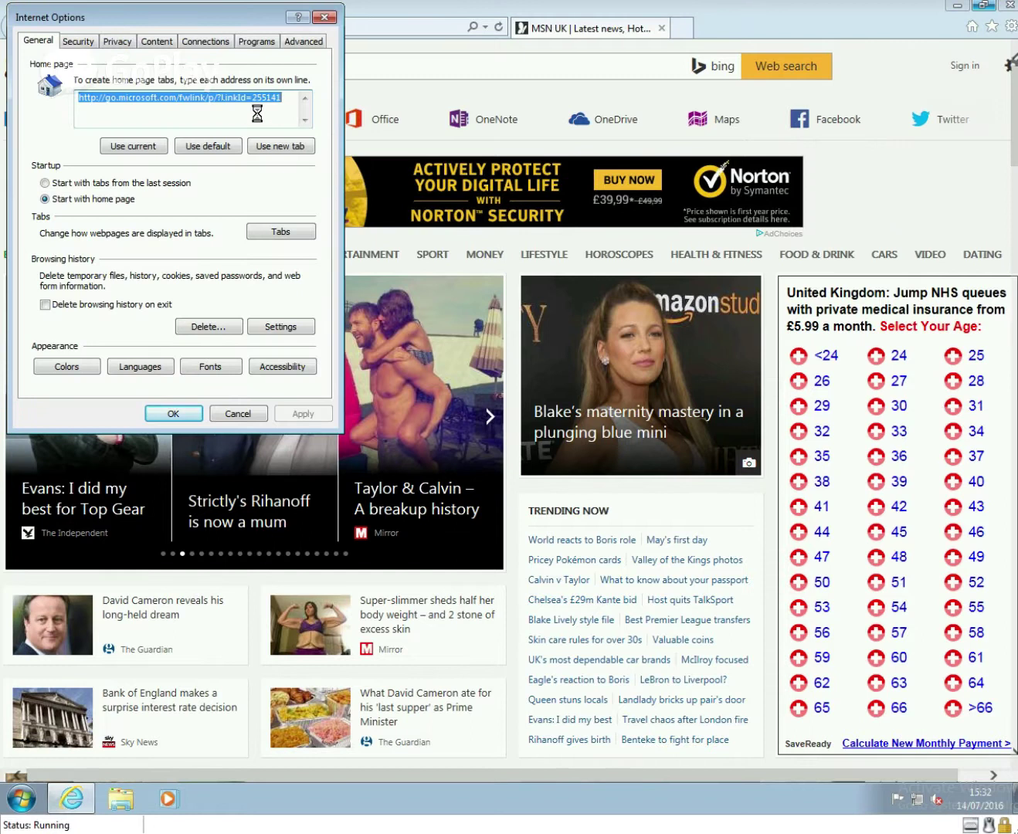
{"action": "left_click", "coordinate": [238, 414]}
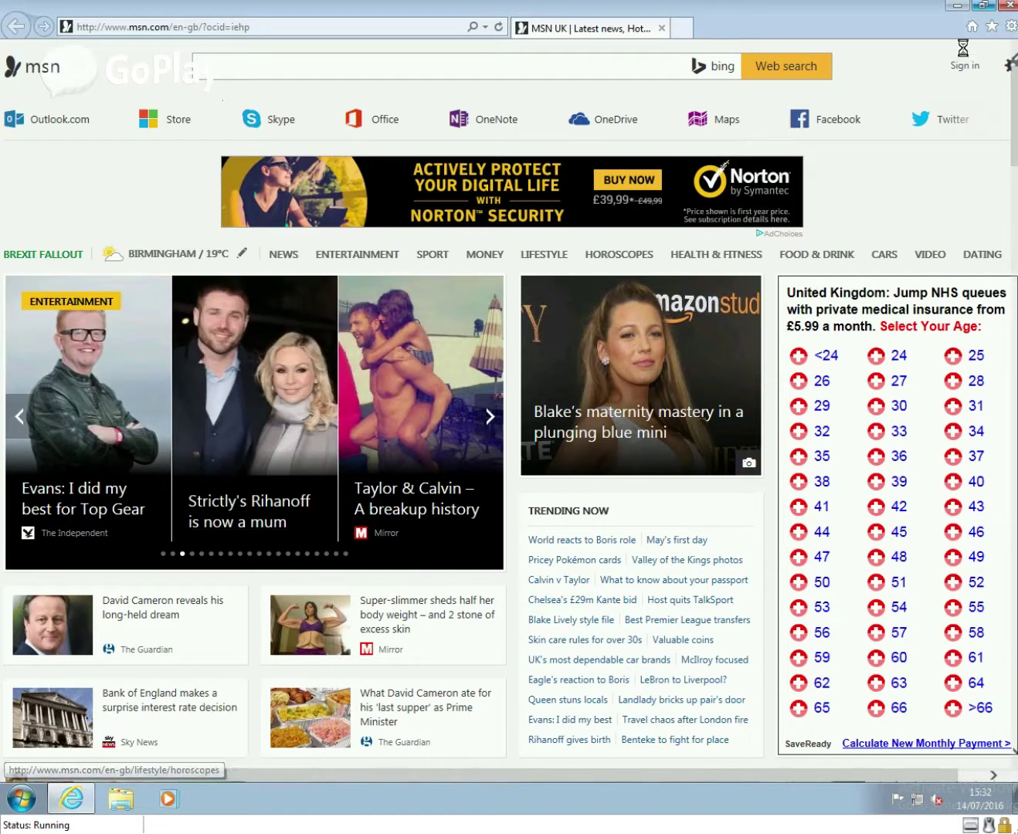
{"action": "left_click", "coordinate": [1006, 5]}
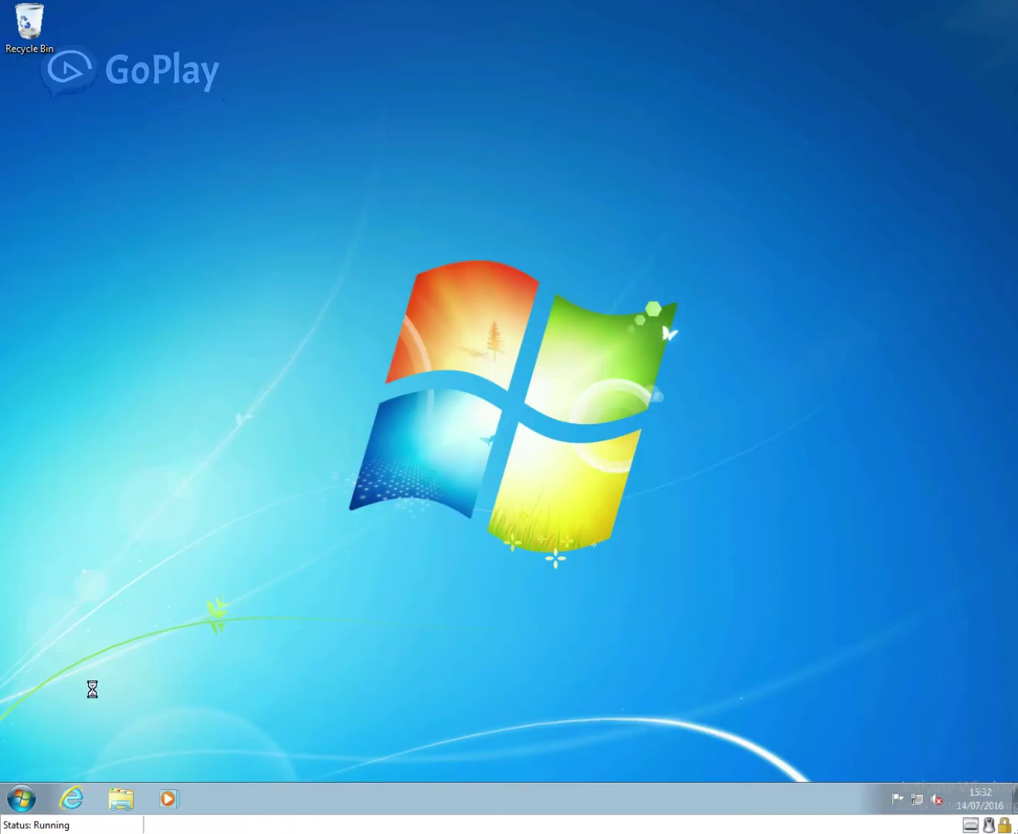
Force a Group Policy update on the client with gpupdate /force in a command prompt, and close the prompt.
{"action": "left_click", "coordinate": [22, 800]}
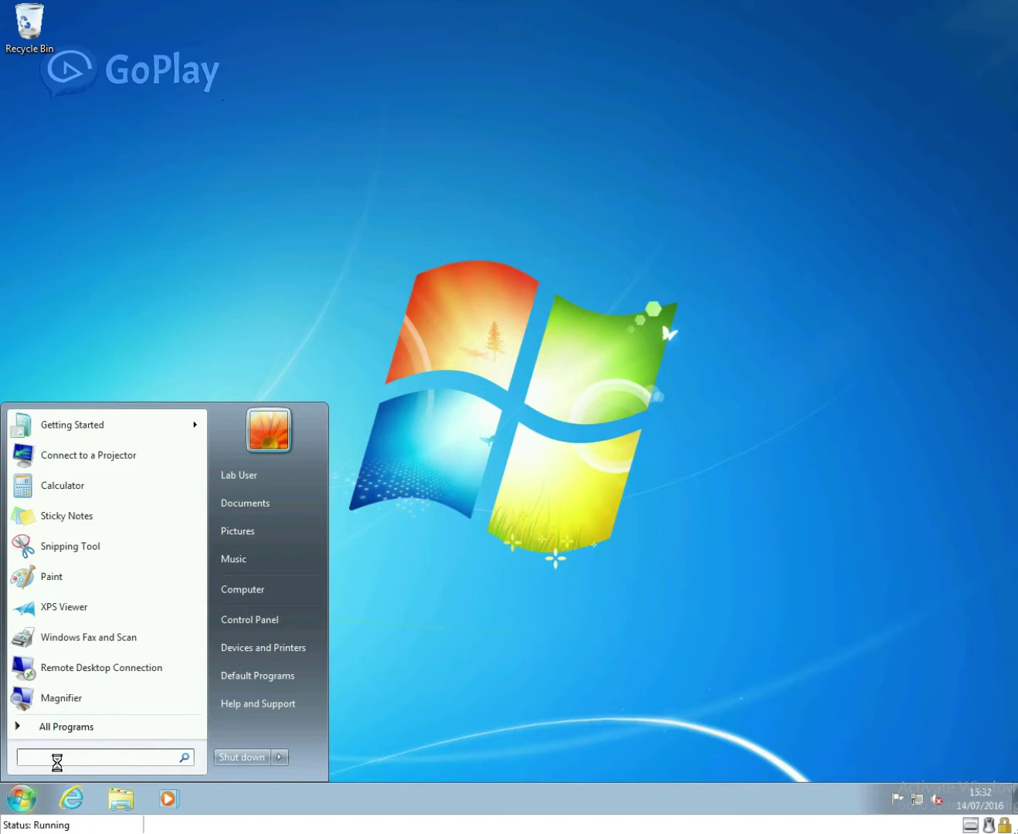
{"action": "type", "text": "cmd"}
{"action": "key", "text": "Return"}
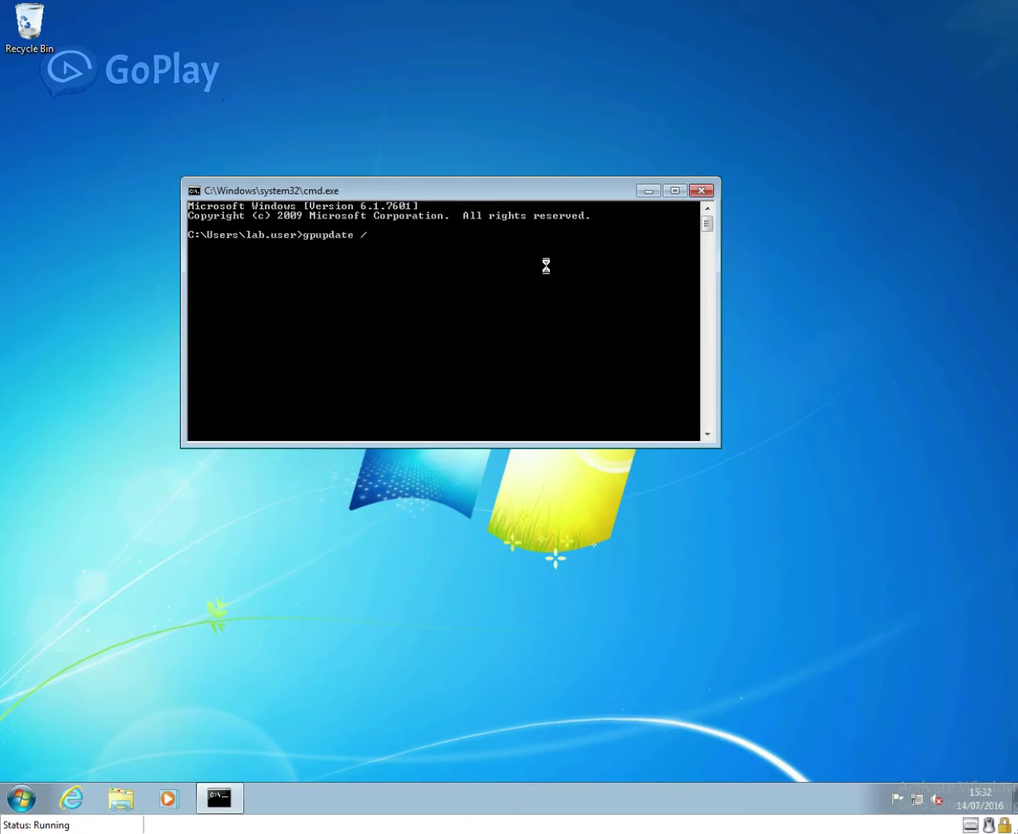
{"action": "key", "text": "Return"}
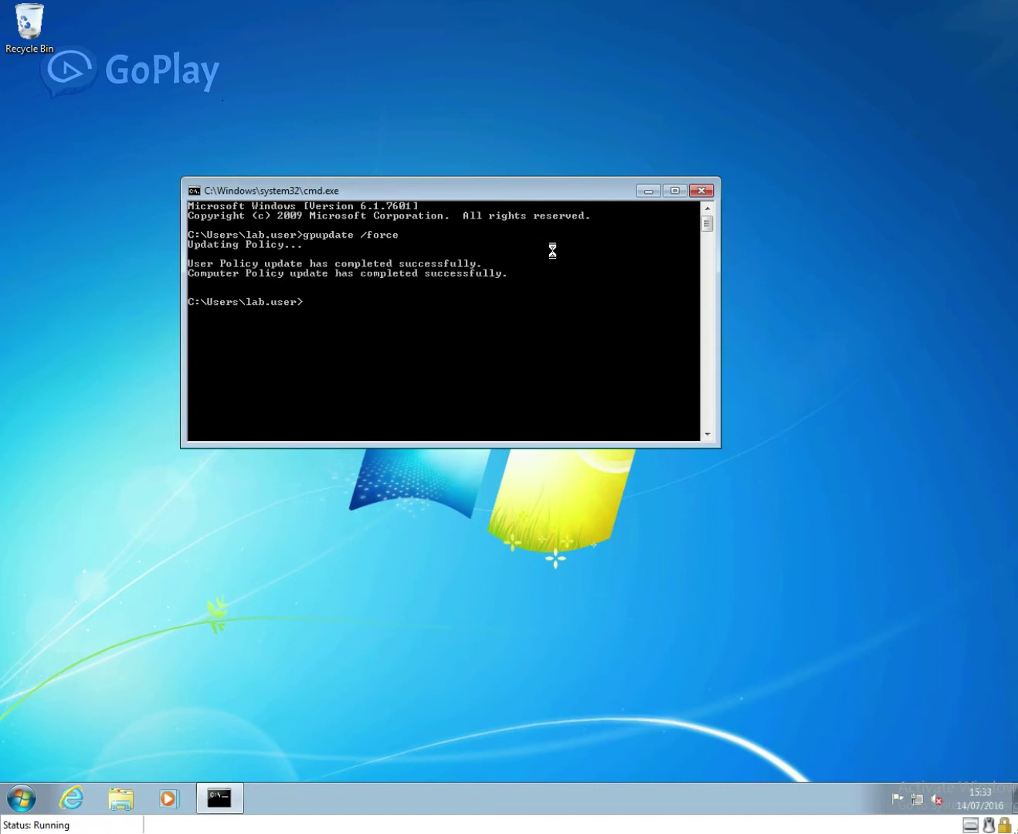
{"action": "left_click", "coordinate": [702, 191]}
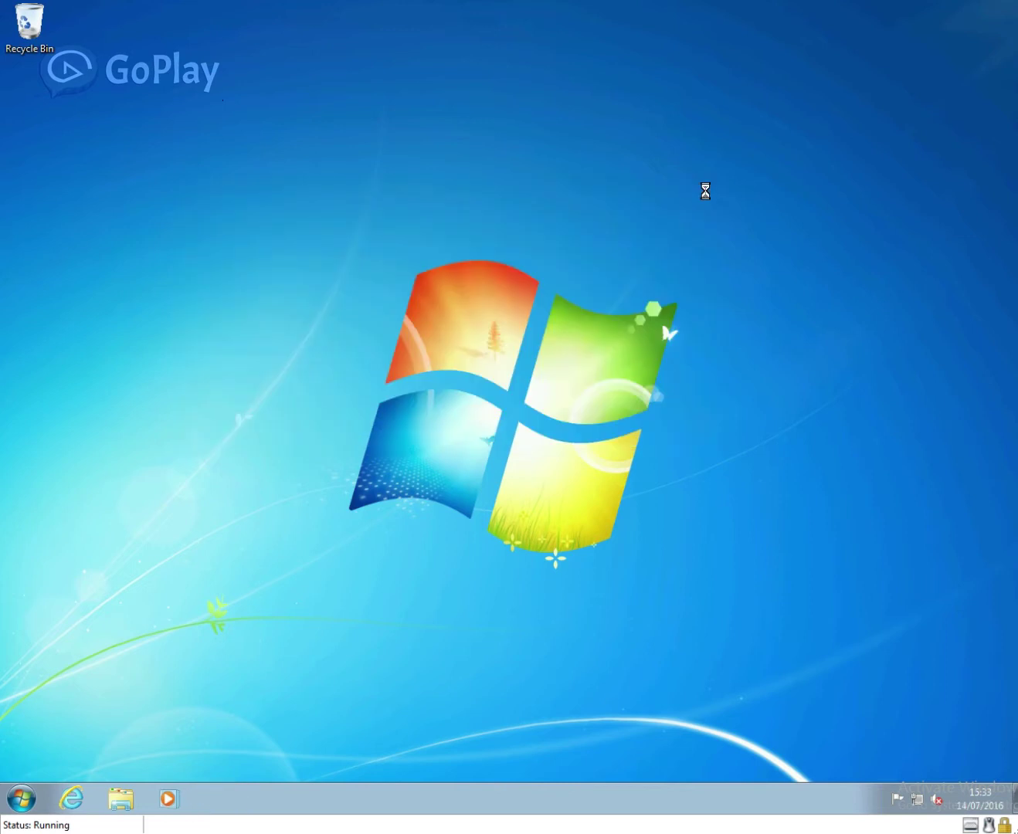
Reopen Internet Explorer and check the start page address and the home page setting in Internet Options.
{"action": "left_click", "coordinate": [69, 799]}
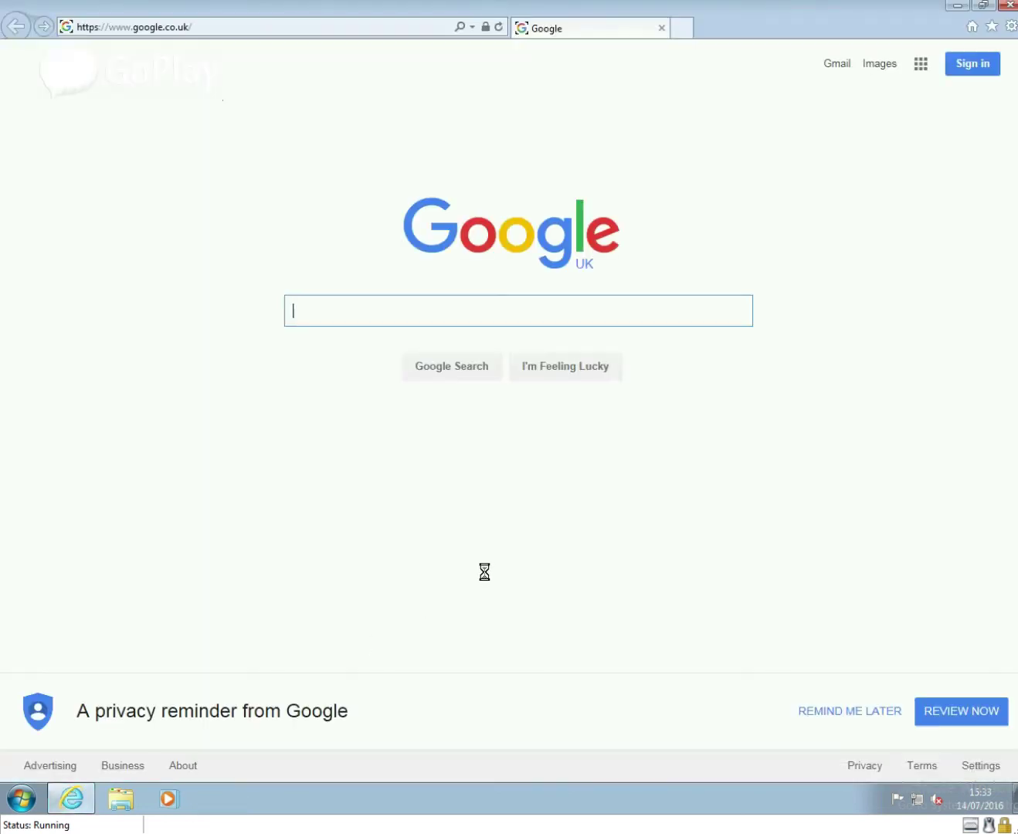
{"action": "left_click", "coordinate": [214, 25]}
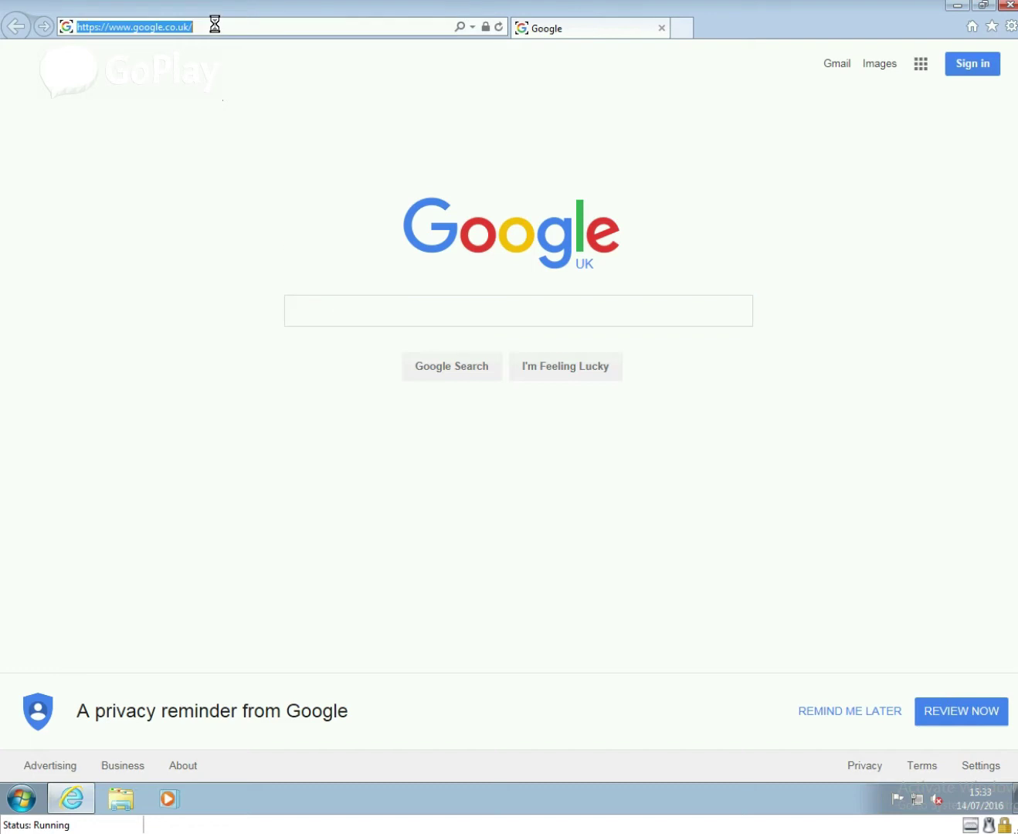
{"action": "left_click", "coordinate": [1008, 25]}
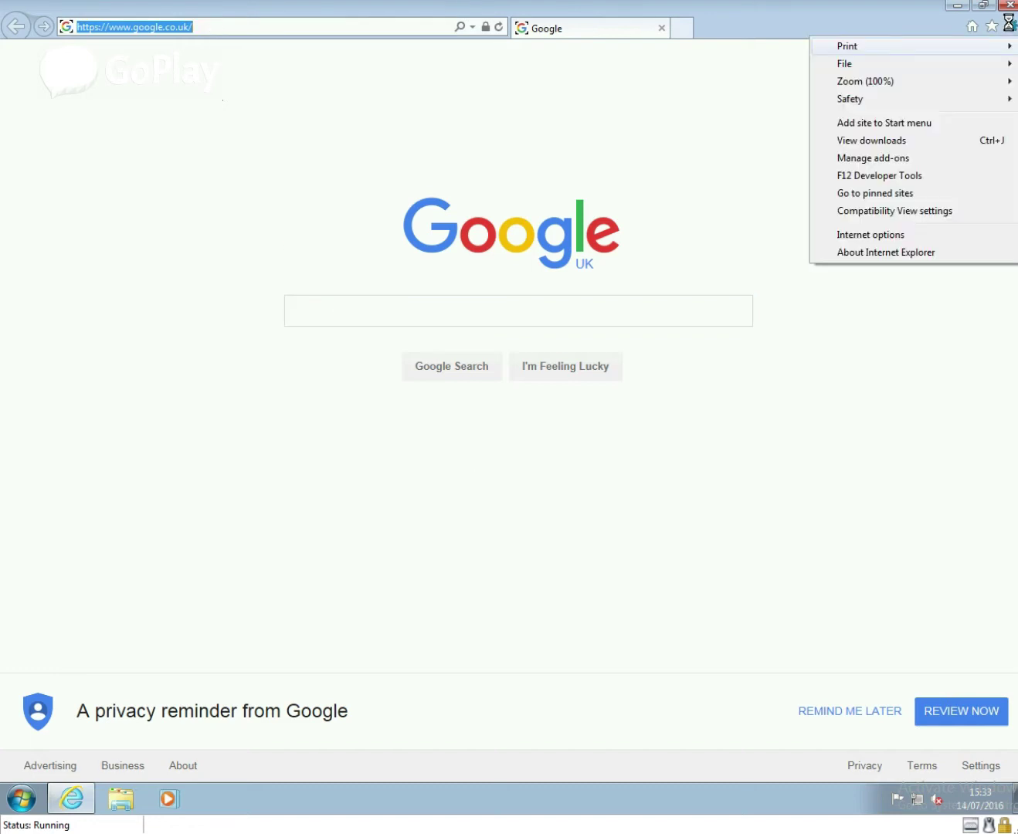
{"action": "left_click", "coordinate": [908, 234]}
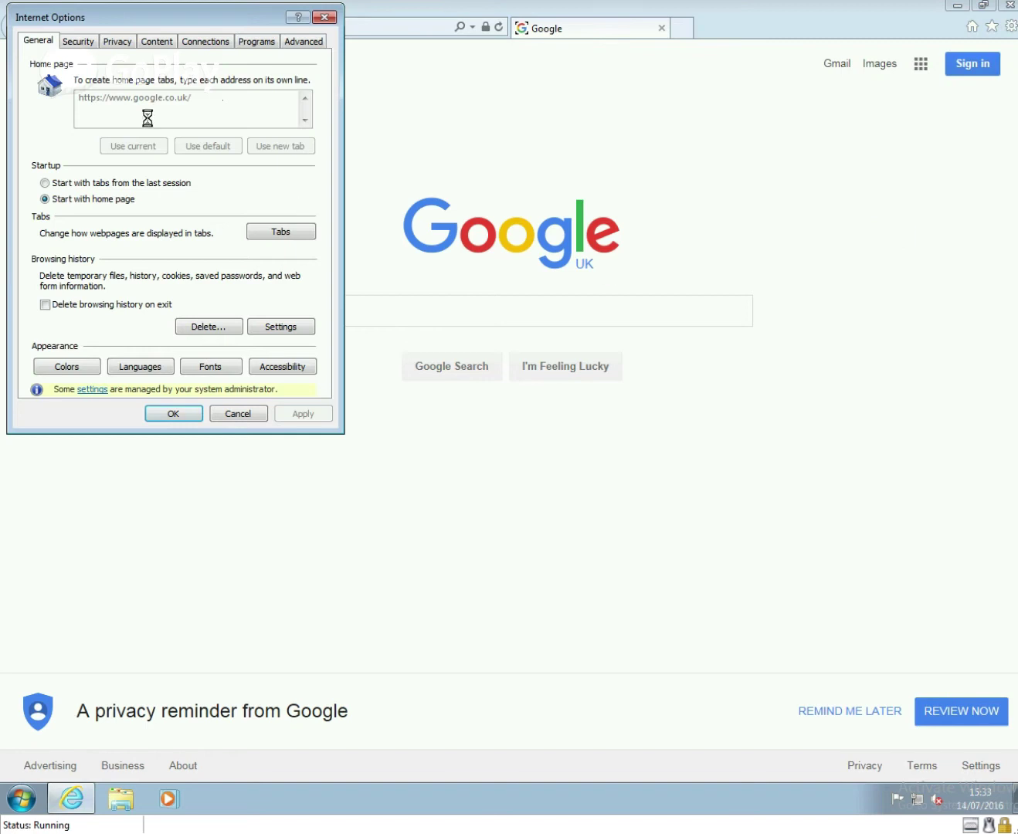